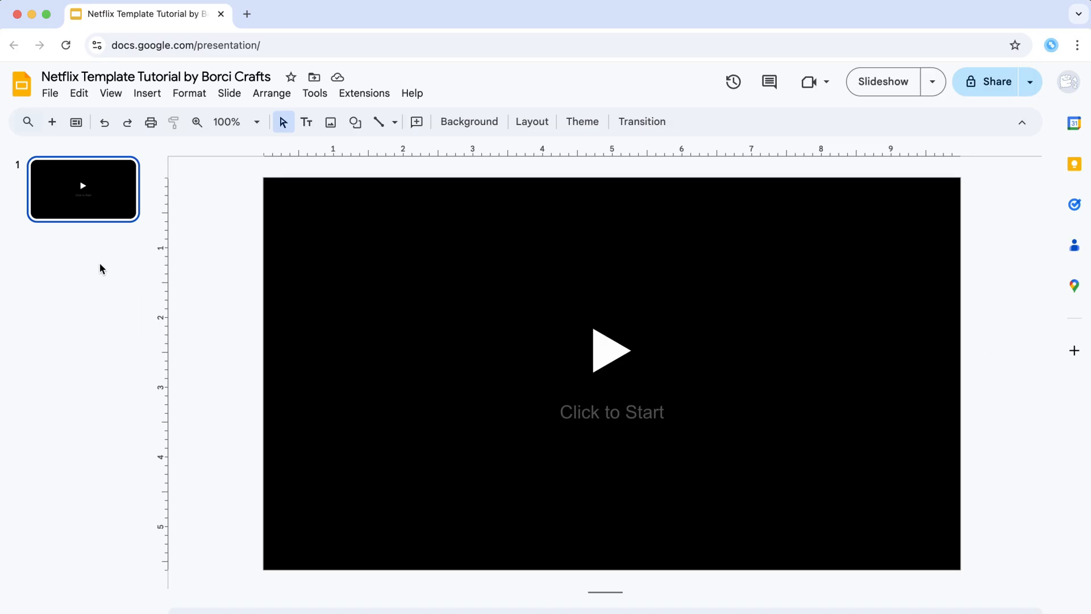
# Add a second slide after the black start slide and delete its placeholders.
pyautogui.rightClick(100, 264)
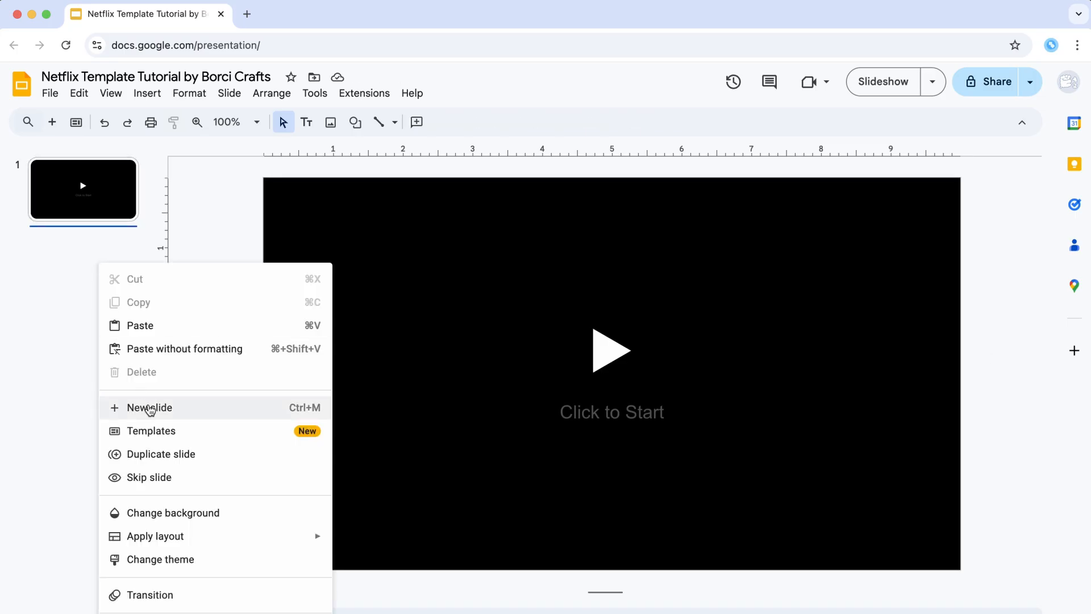
pyautogui.click(150, 408)
pyautogui.moveTo(274, 213); pyautogui.dragTo(343, 285)
pyautogui.press('Delete')
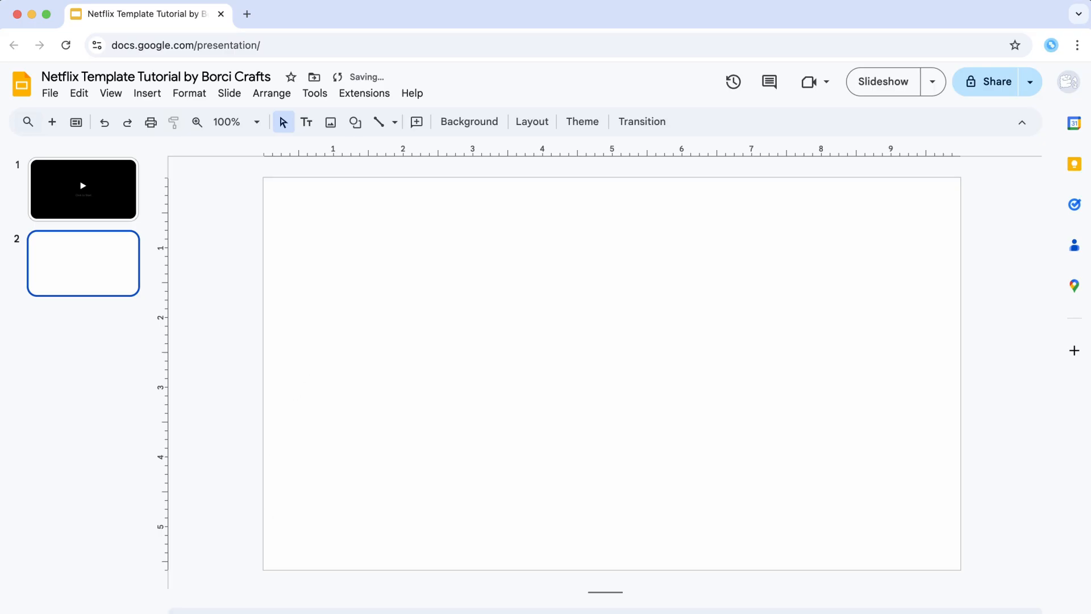
# Insert netflix.gif from the Netflix Assets folder on slide 2 and enlarge it to fill the whole slide.
pyautogui.click(268, 608)
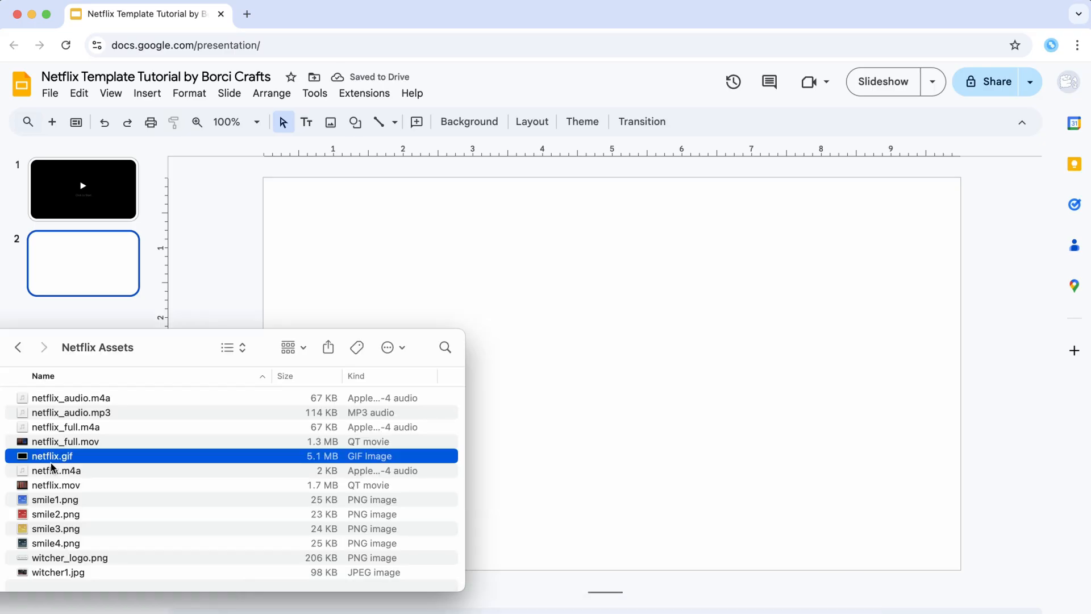
pyautogui.moveTo(368, 465); pyautogui.dragTo(592, 327)
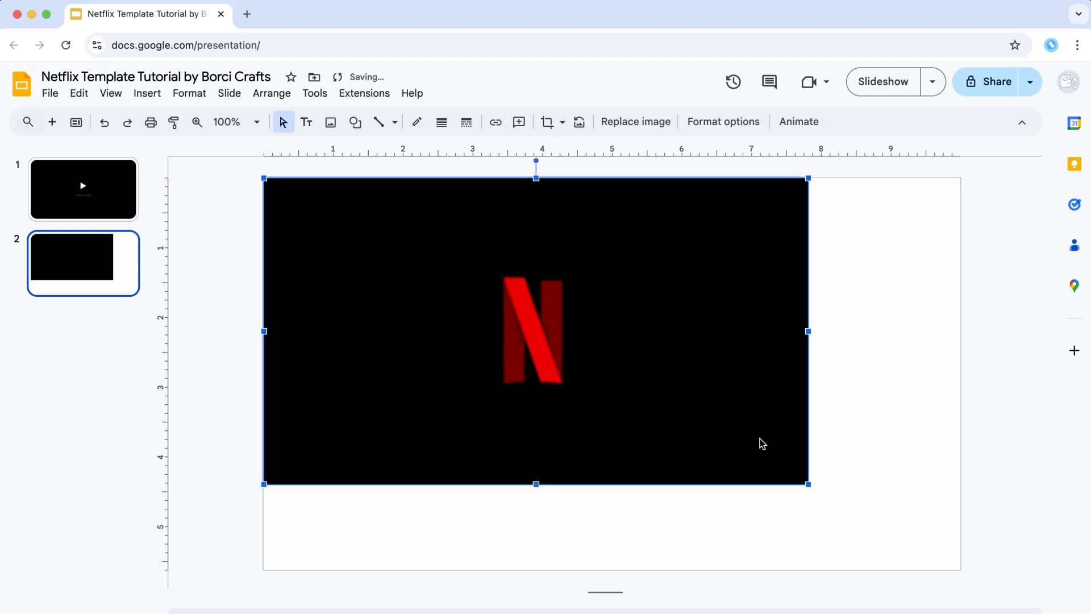
pyautogui.moveTo(809, 484); pyautogui.dragTo(960, 569)
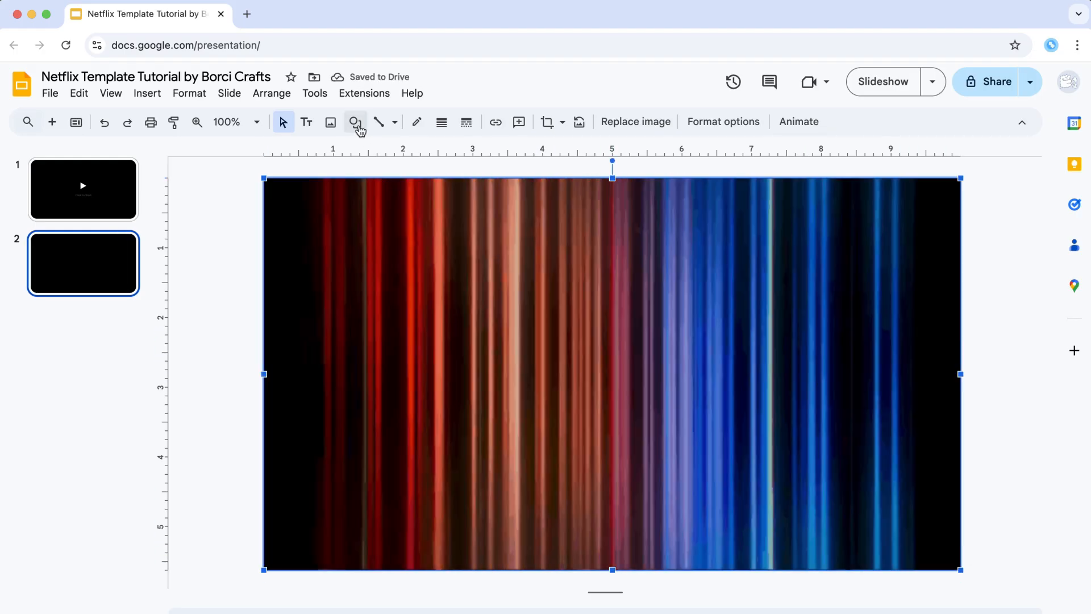
# Draw a rectangle that covers the entire slide 2 on top of the GIF.
pyautogui.click(356, 122)
pyautogui.moveTo(514, 158)
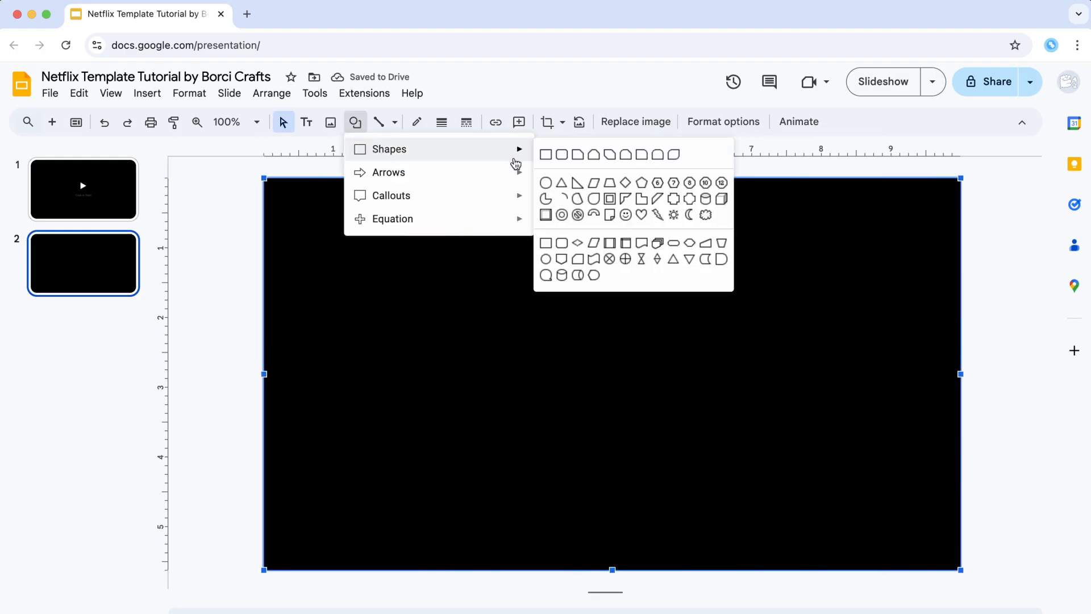
pyautogui.click(547, 152)
pyautogui.moveTo(263, 178); pyautogui.dragTo(959, 568)
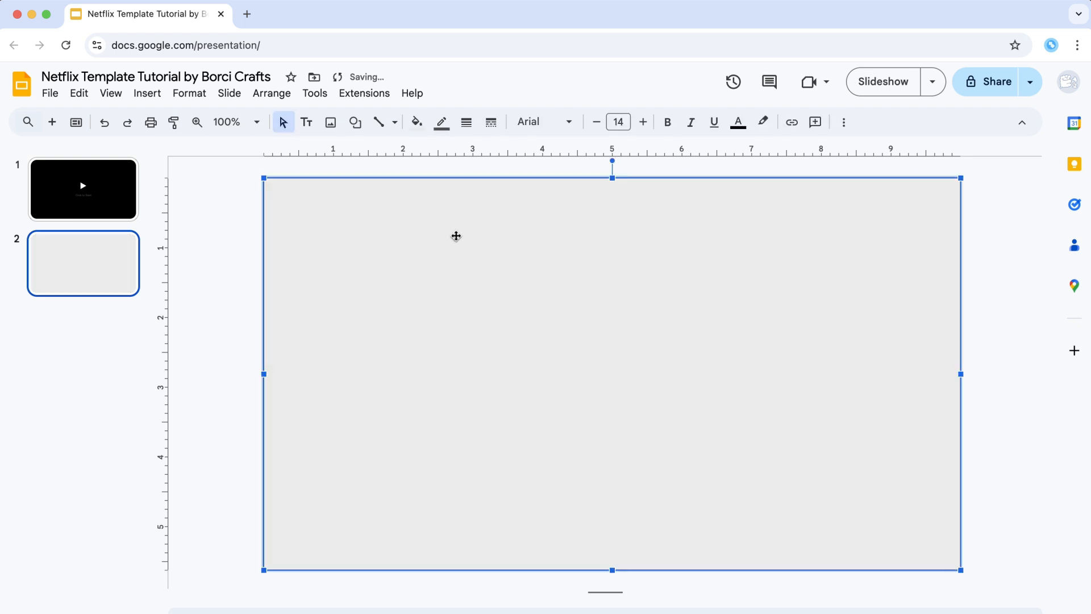
# Give the full-slide rectangle a transparent border and a black fill.
pyautogui.click(439, 124)
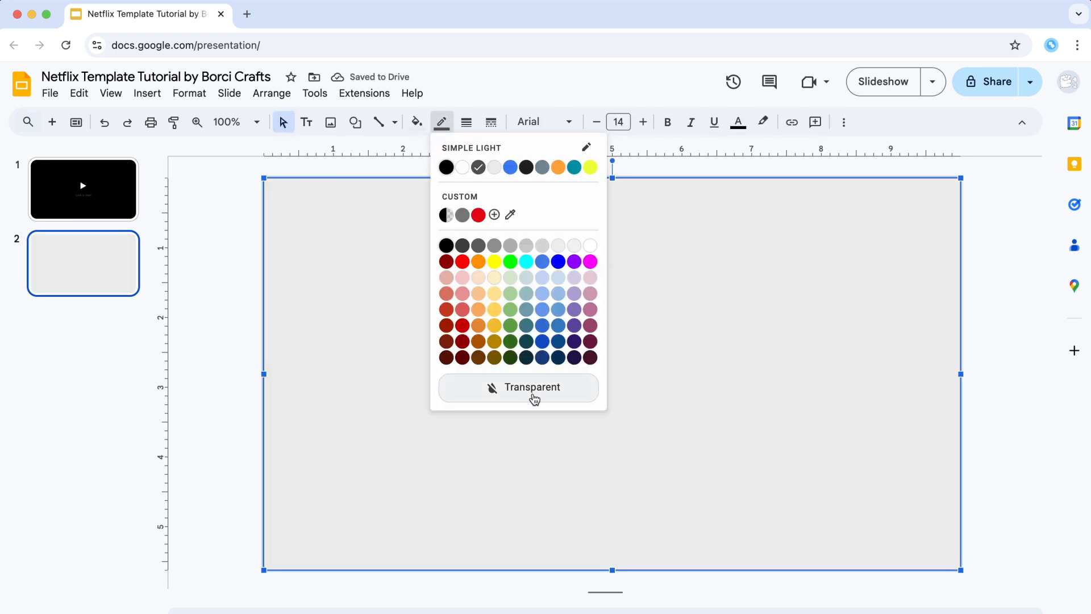
pyautogui.click(497, 387)
pyautogui.click(421, 128)
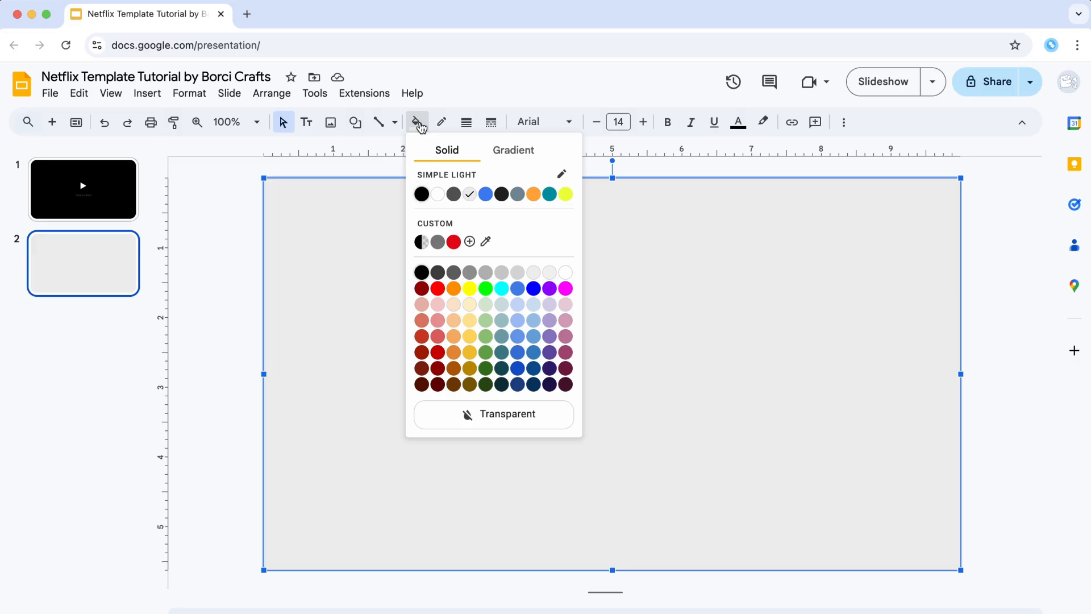
pyautogui.click(422, 195)
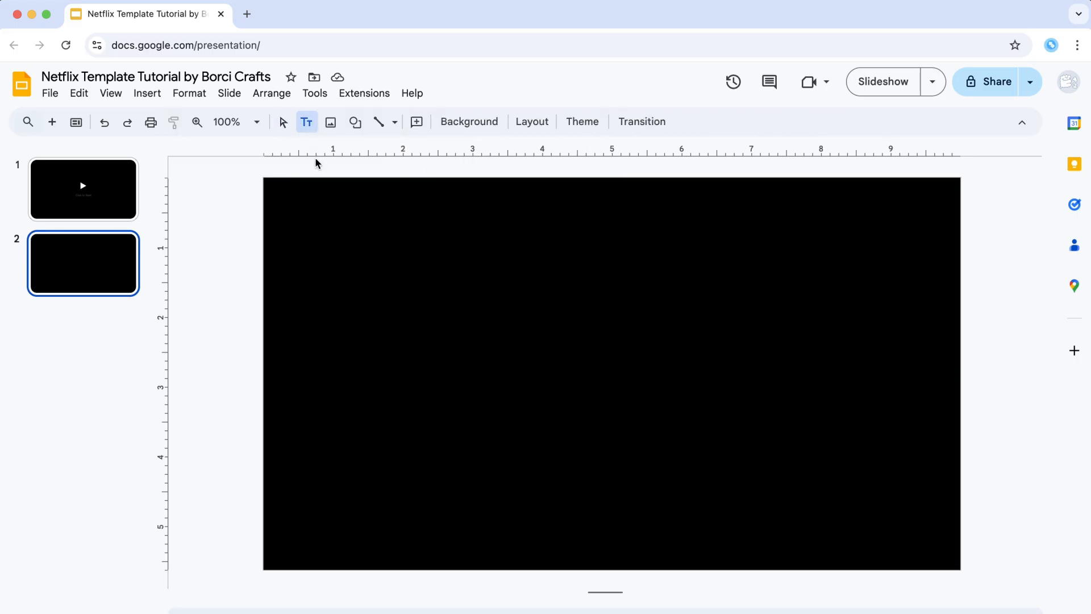
# Add a small text box reading "Delay" and place it at the slide's upper right edge, mostly outside the slide.
pyautogui.click(332, 226)
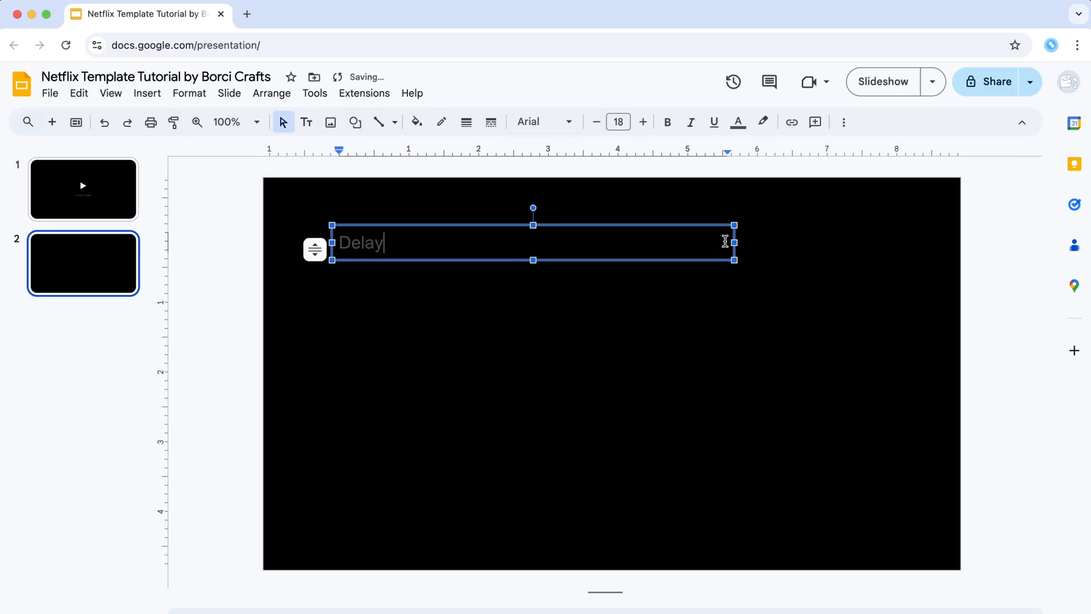
pyautogui.moveTo(734, 242); pyautogui.dragTo(945, 186)
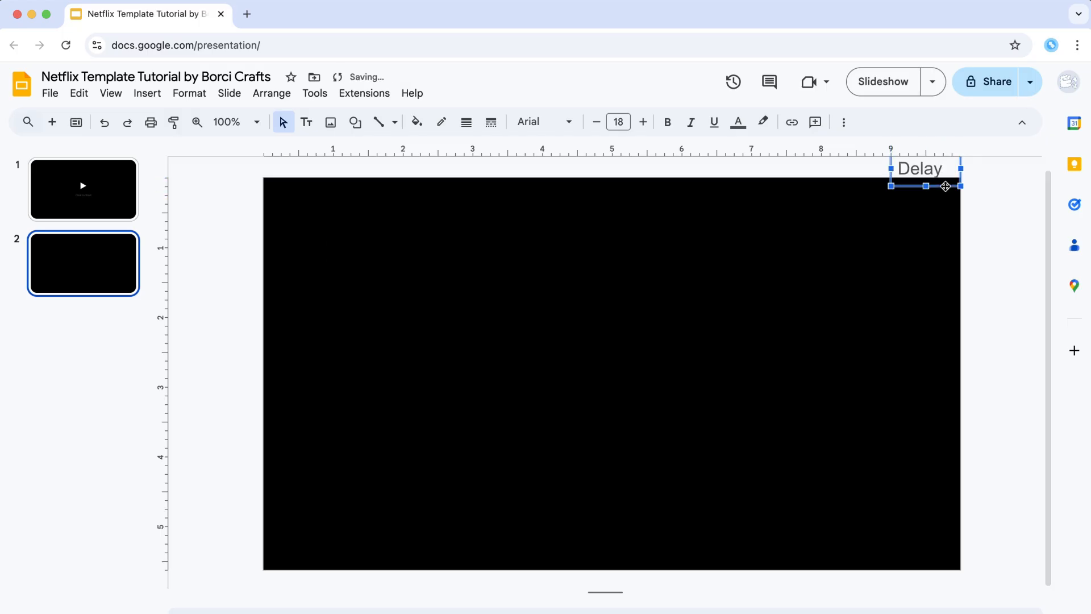
# Animate the Delay text box with Fade in, After previous, at a slow speed.
pyautogui.click(843, 123)
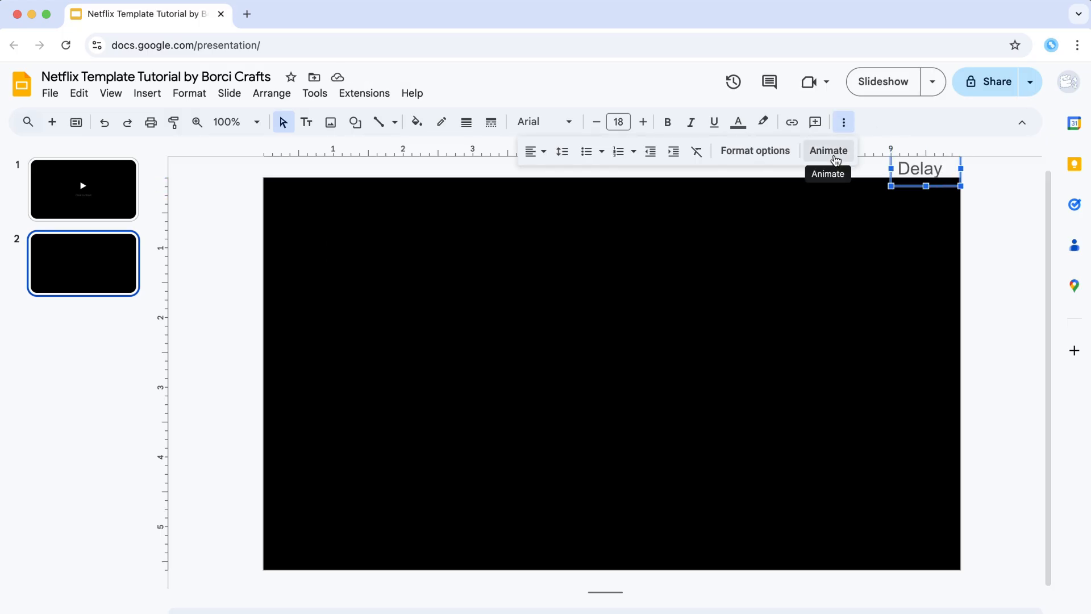
pyautogui.click(830, 151)
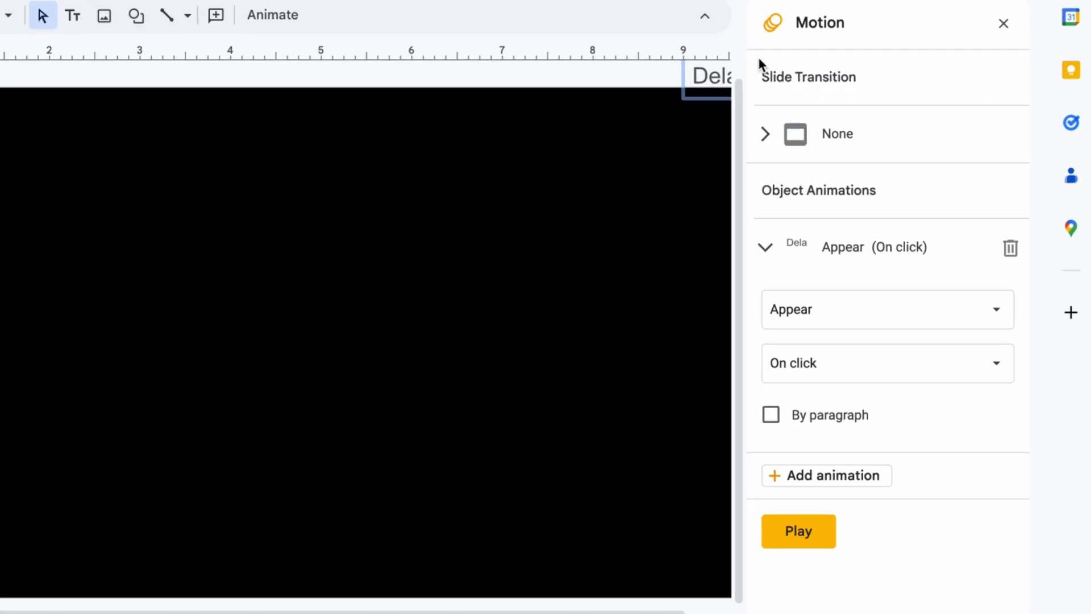
pyautogui.click(839, 309)
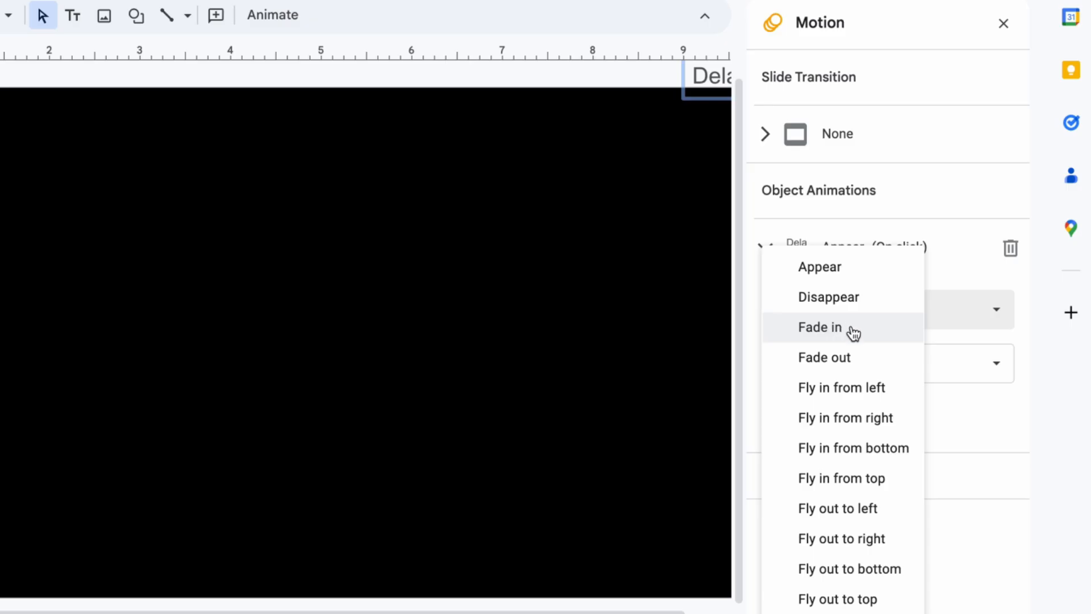
pyautogui.click(855, 332)
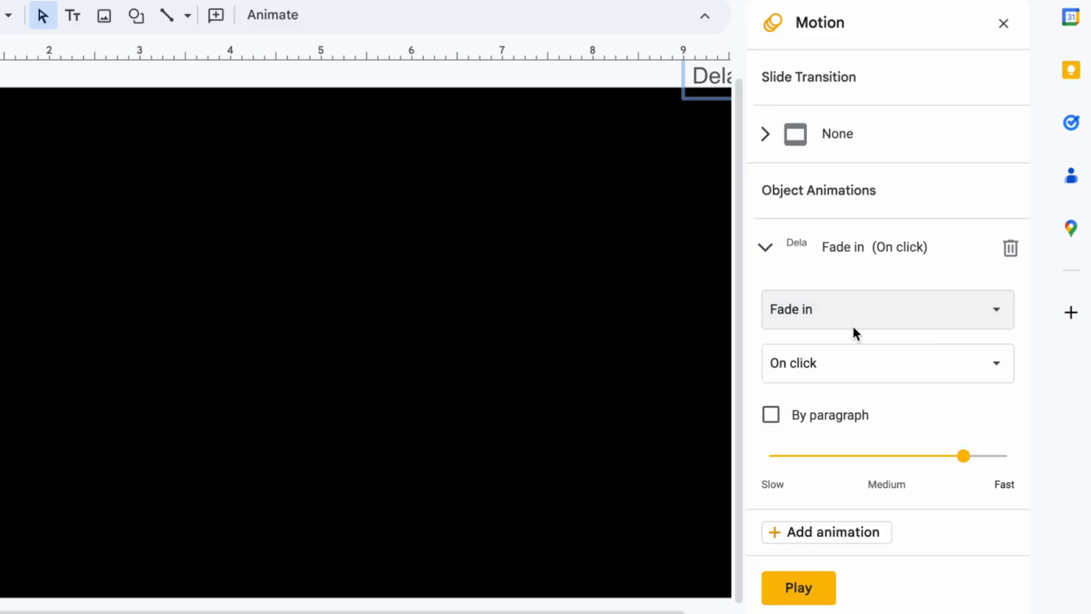
pyautogui.click(859, 369)
pyautogui.click(866, 447)
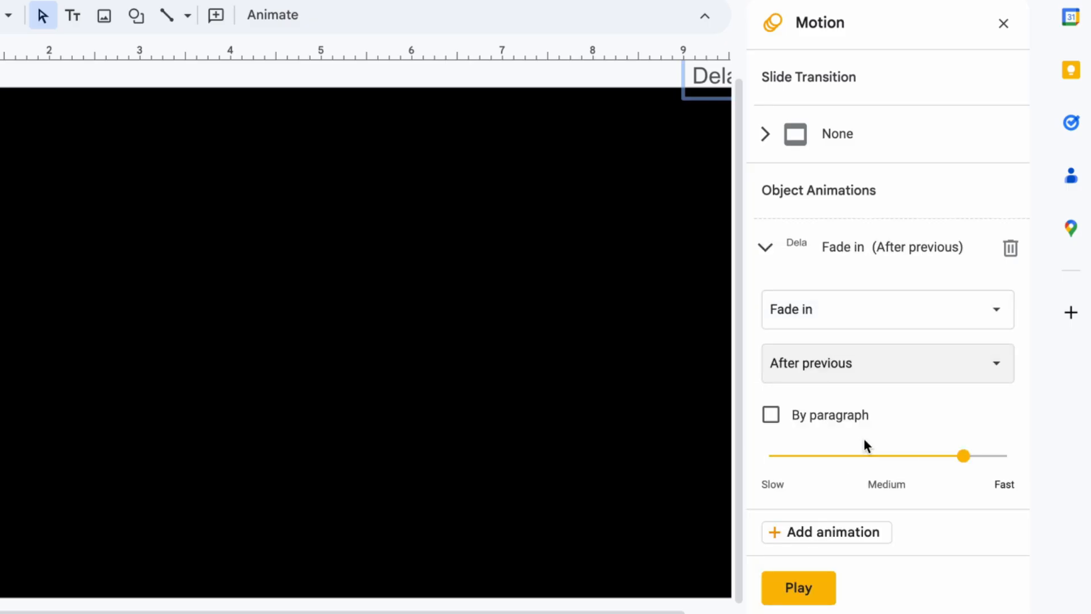
pyautogui.moveTo(965, 460); pyautogui.dragTo(834, 463)
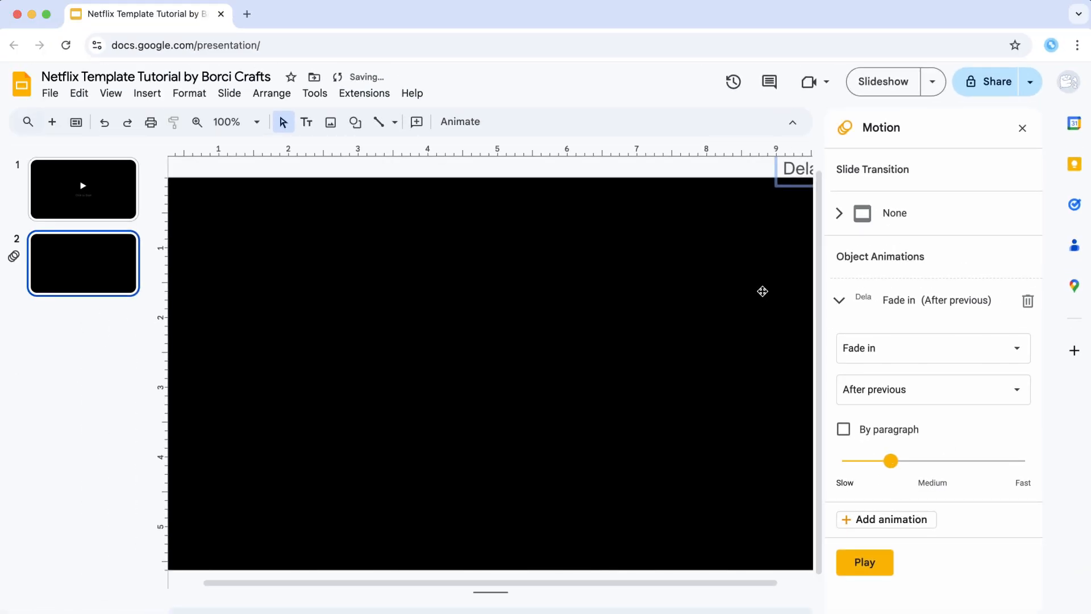
# Give the black rectangle an Appear animation that starts After previous, and close the motion settings.
pyautogui.click(762, 291)
pyautogui.click(880, 341)
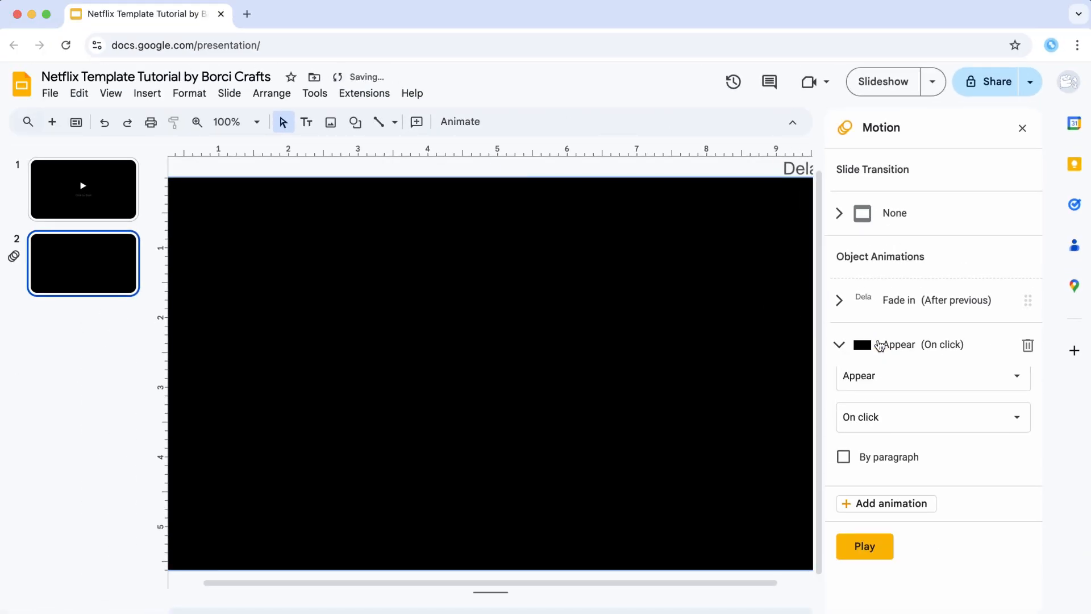
pyautogui.click(906, 422)
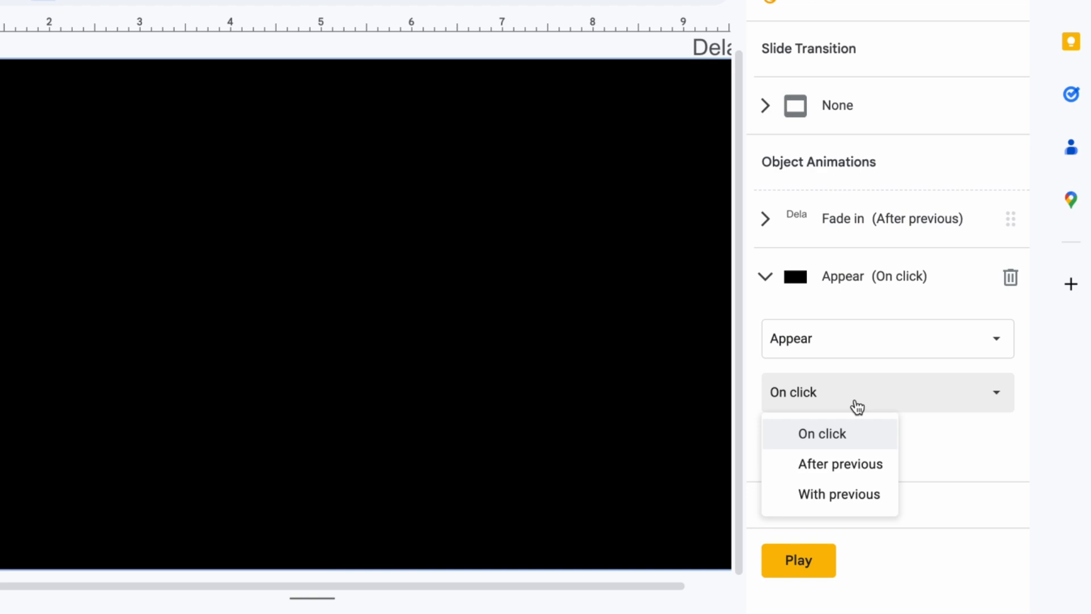
pyautogui.click(858, 462)
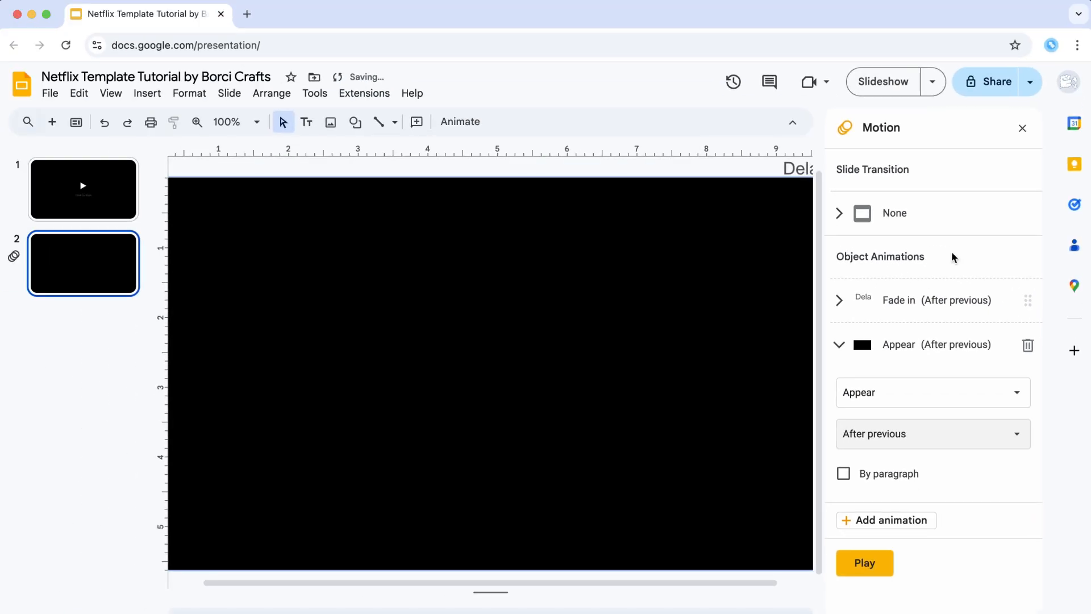
pyautogui.click(1023, 128)
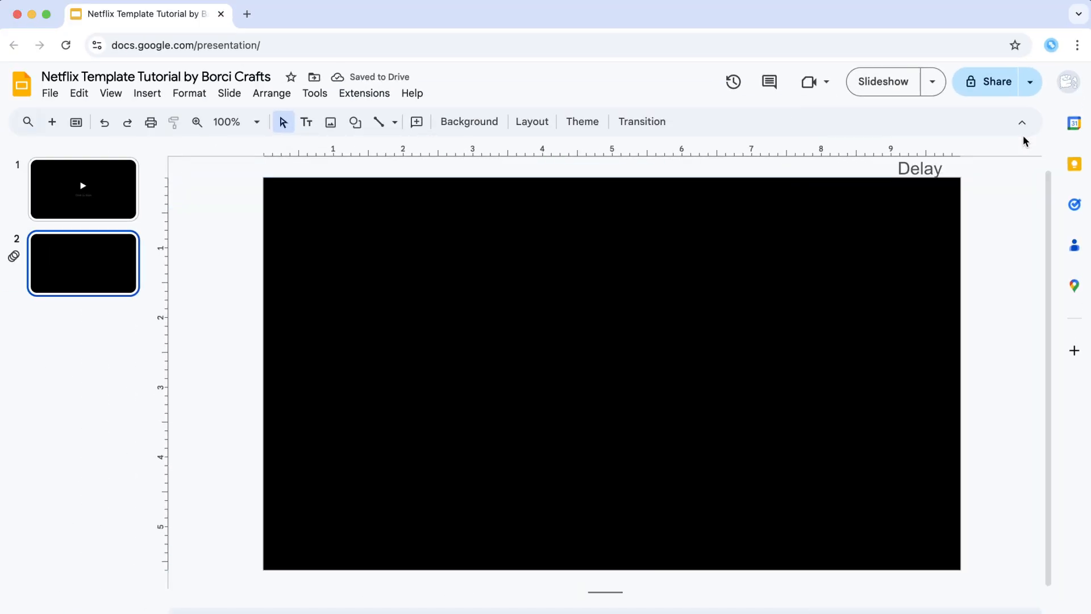
# Copy slide 2's black rectangle, add a third slide without placeholders, and paste the rectangle onto it.
pyautogui.rightClick(344, 278)
pyautogui.click(371, 225)
pyautogui.rightClick(76, 319)
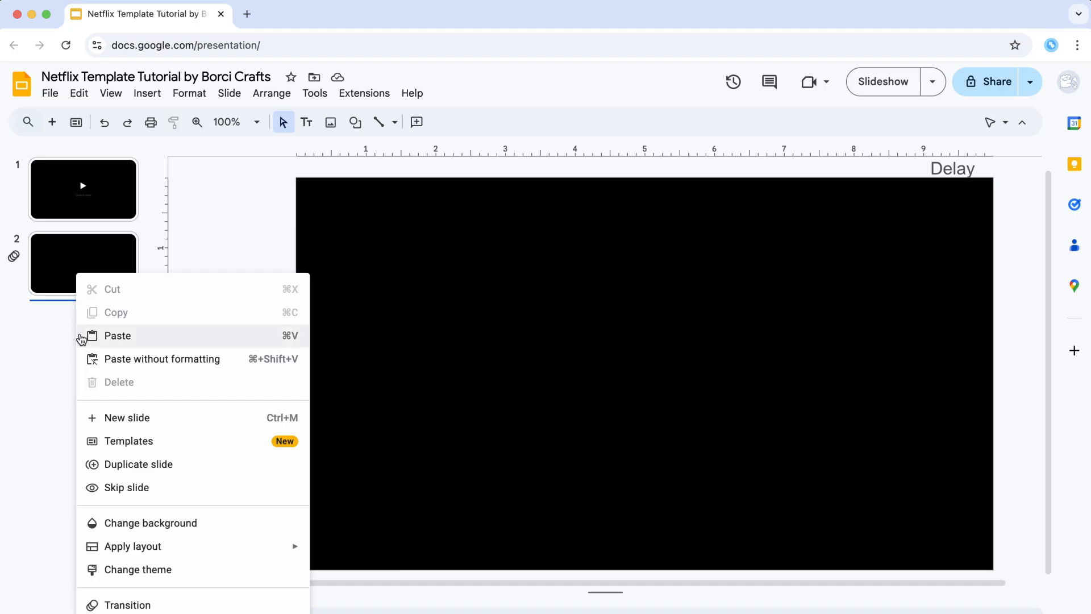
pyautogui.click(130, 419)
pyautogui.press('Delete')
pyautogui.press('super+v')
# Add the heading "Who's watching?" in a text box in the upper part of slide 3.
pyautogui.click(306, 122)
pyautogui.click(526, 257)
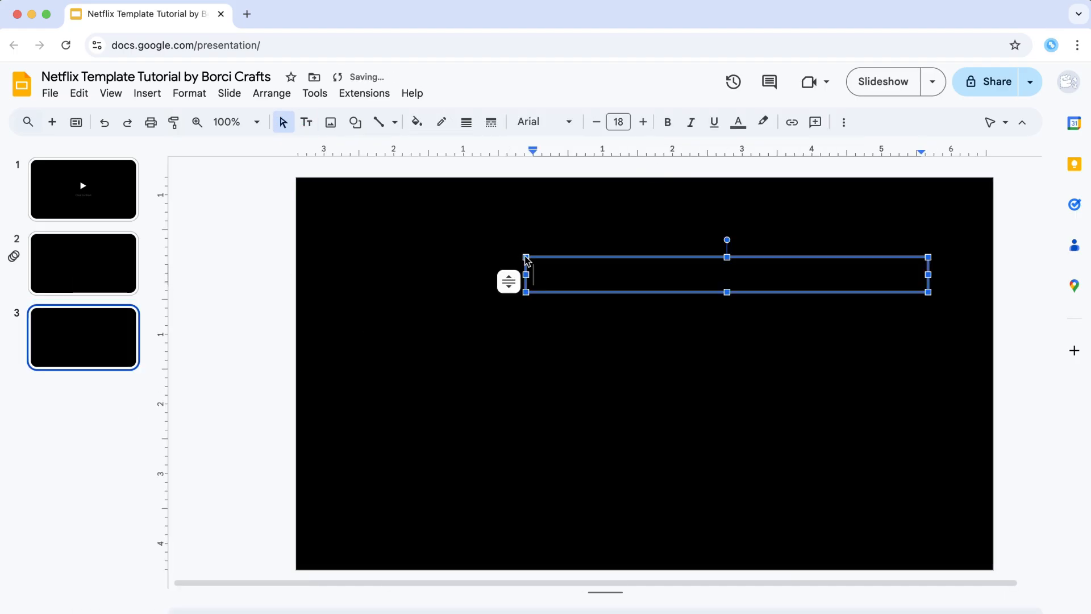
pyautogui.write("Who's watching?")
pyautogui.moveTo(628, 291); pyautogui.dragTo(545, 285)
# Center the "Who's watching?" heading, color it white and set its font size to 30.
pyautogui.click(844, 122)
pyautogui.click(738, 122)
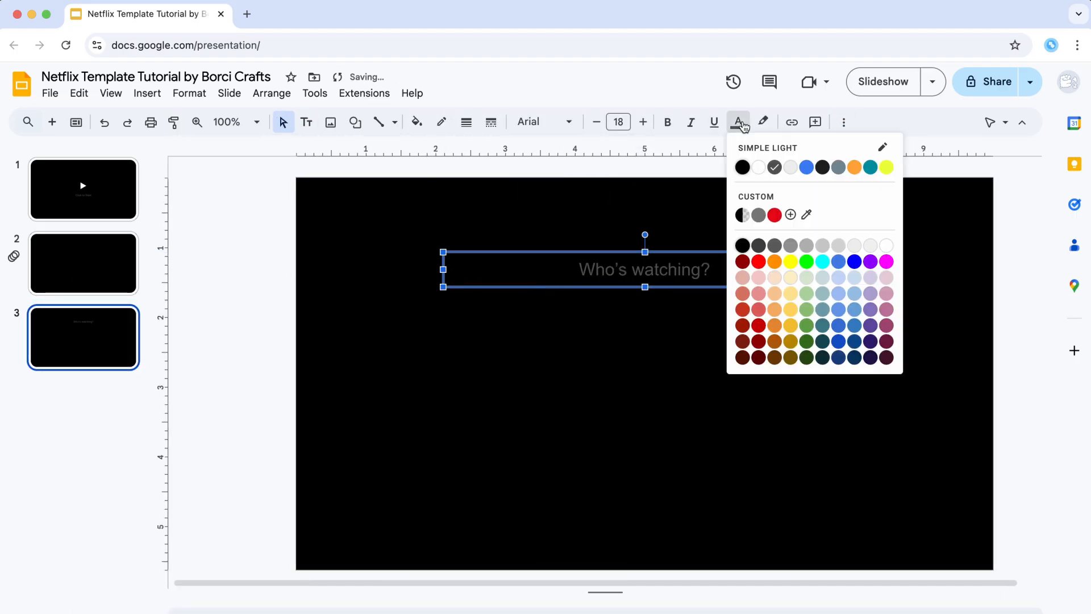
pyautogui.click(618, 122)
pyautogui.write('30')
pyautogui.press('Return')
# Insert the four images smile1.png to smile4.png from the Netflix Assets folder onto slide 3.
pyautogui.click(231, 373)
pyautogui.click(241, 592)
pyautogui.moveTo(75, 413); pyautogui.dragTo(630, 370)
# Shrink the four smile images to equal squares and distribute them evenly in a row below the heading.
pyautogui.moveTo(847, 230); pyautogui.dragTo(623, 455)
pyautogui.moveTo(582, 495); pyautogui.dragTo(438, 377)
pyautogui.moveTo(438, 377); pyautogui.dragTo(752, 376)
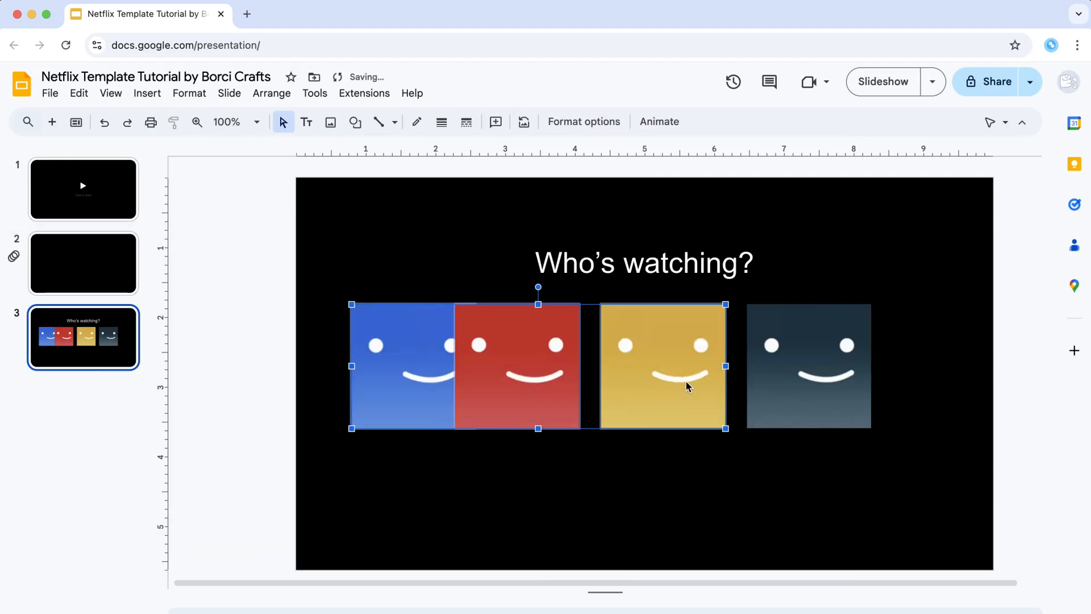
pyautogui.click(779, 376)
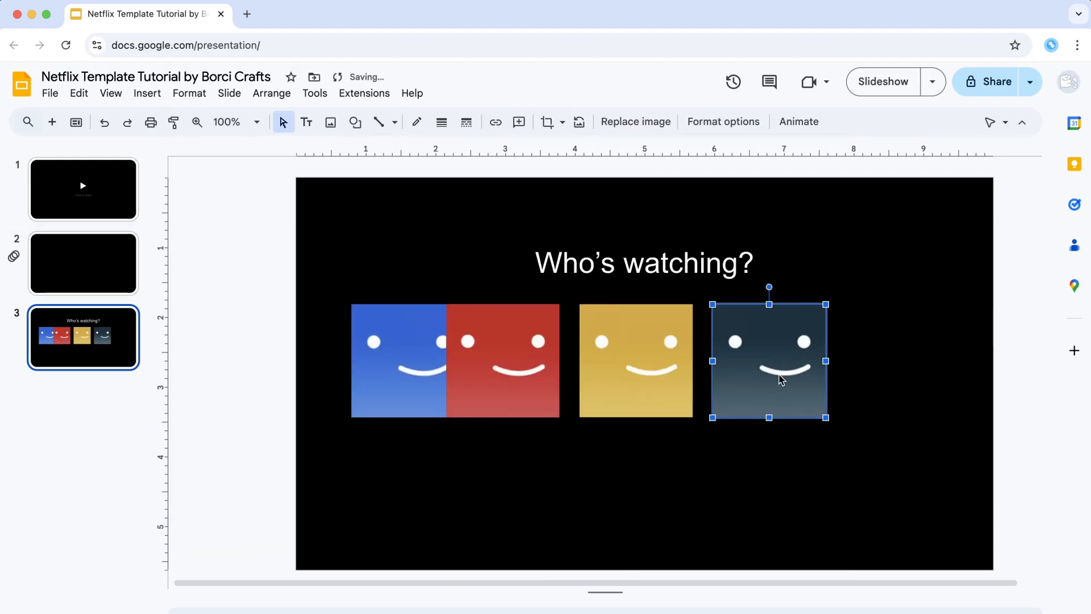
pyautogui.press('super+a')
pyautogui.rightClick(421, 364)
pyautogui.moveTo(568, 392)
pyautogui.click(674, 401)
# Add a profile name label under the blue smile image and set its font size to 15.
pyautogui.click(308, 124)
pyautogui.moveTo(370, 430); pyautogui.dragTo(771, 465)
pyautogui.write('James')
pyautogui.moveTo(470, 465); pyautogui.dragTo(451, 462)
pyautogui.click(618, 122)
pyautogui.moveTo(752, 444)
pyautogui.mouseDown()
pyautogui.moveTo(466, 445)
pyautogui.moveTo(563, 462)
pyautogui.moveTo(839, 458)
pyautogui.mouseUp()
pyautogui.write('15')
# Center the label text and label the other three smile images as the first profile's ex, ex's bf and ex's mom.
pyautogui.click(843, 122)
pyautogui.click(537, 151)
pyautogui.write("' ex's bf")
pyautogui.press('BackSpace')
pyautogui.press('BackSpace')
pyautogui.write('mom')
pyautogui.moveTo(323, 295); pyautogui.dragTo(938, 458)
# Draw a circle beside the dark smile image with a dark gray fill and no border.
pyautogui.click(355, 122)
pyautogui.click(549, 184)
pyautogui.moveTo(889, 344); pyautogui.dragTo(959, 415)
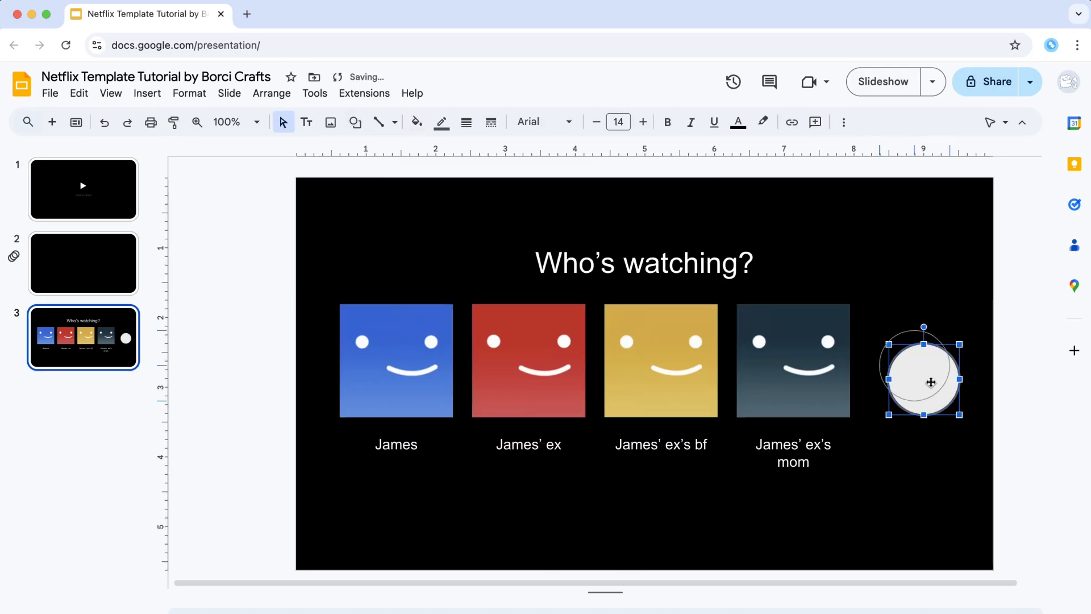
pyautogui.click(417, 124)
pyautogui.click(454, 196)
pyautogui.click(443, 128)
pyautogui.click(1005, 346)
# Add a large white plus sign in a text box and center it on the gray circle.
pyautogui.click(306, 122)
pyautogui.moveTo(875, 261); pyautogui.dragTo(995, 296)
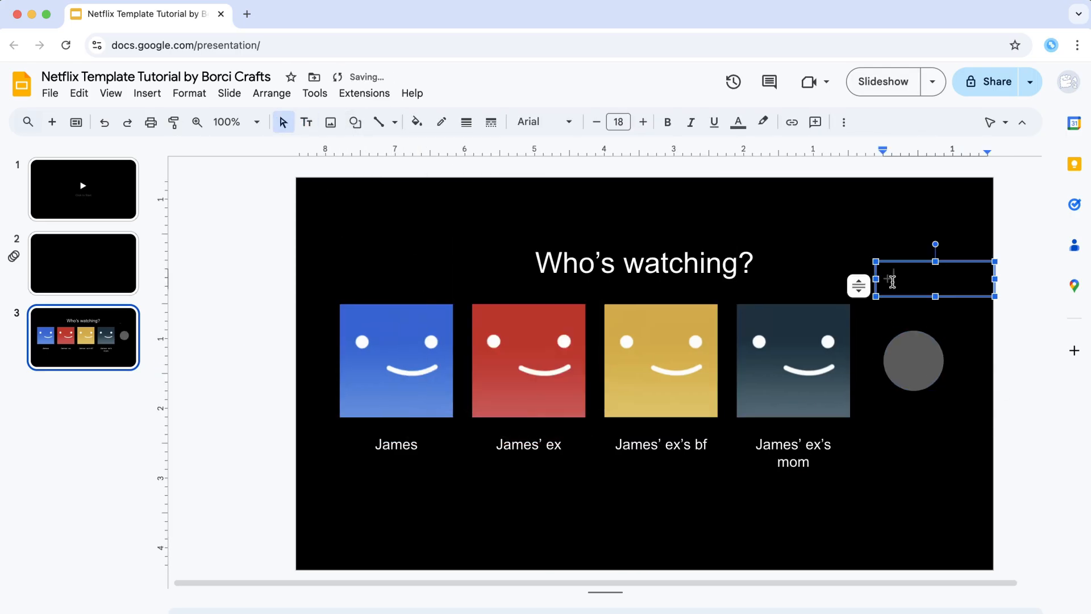
pyautogui.click(544, 122)
pyautogui.click(766, 393)
pyautogui.click(618, 122)
pyautogui.click(618, 451)
pyautogui.click(964, 360)
pyautogui.moveTo(928, 262); pyautogui.dragTo(942, 317)
# Add an "Add profile" label below the gray circle, in line with the other profile labels.
pyautogui.click(795, 475)
pyautogui.moveTo(796, 476); pyautogui.dragTo(923, 476)
pyautogui.moveTo(881, 442); pyautogui.dragTo(1004, 491)
pyautogui.write('Add profile')
pyautogui.click(1011, 495)
pyautogui.moveTo(920, 459); pyautogui.dragTo(913, 459)
# Draw a rectangle centered below the profile labels and make its fill transparent.
pyautogui.click(355, 122)
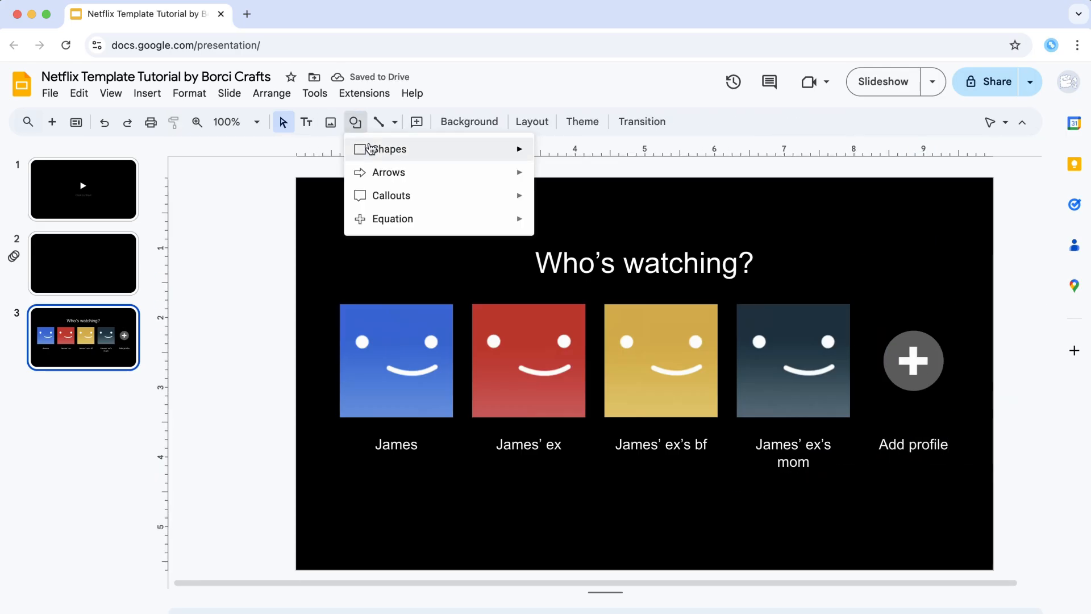
pyautogui.click(547, 153)
pyautogui.moveTo(541, 493); pyautogui.dragTo(741, 532)
pyautogui.click(416, 122)
pyautogui.click(526, 414)
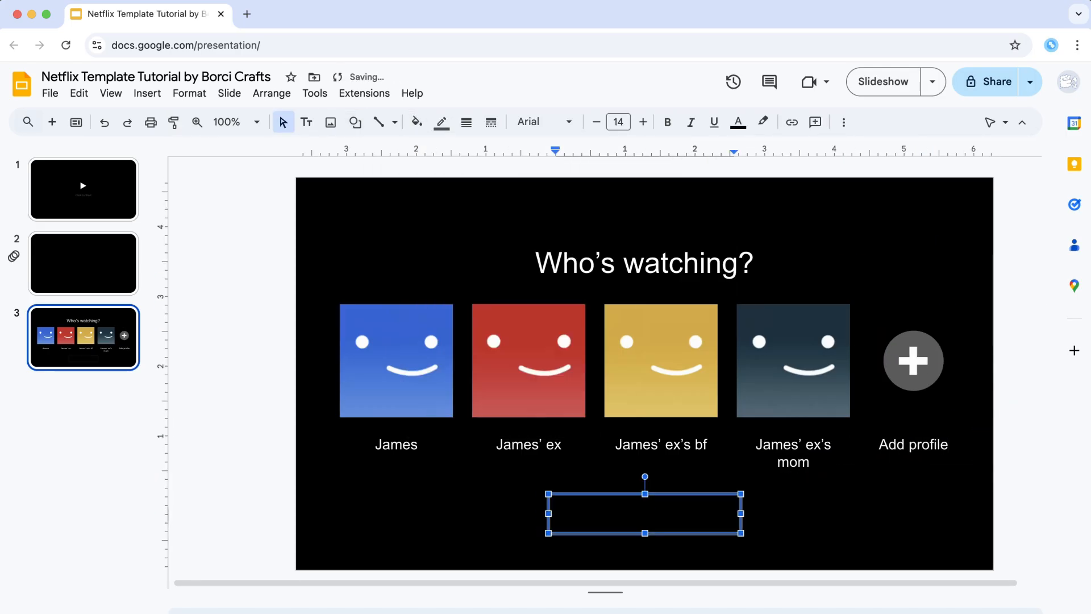
# Put the text "MANAGE PROFILE" in gray inside the outlined rectangle.
pyautogui.click(738, 123)
pyautogui.click(792, 150)
pyautogui.write('M')
pyautogui.click(272, 248)
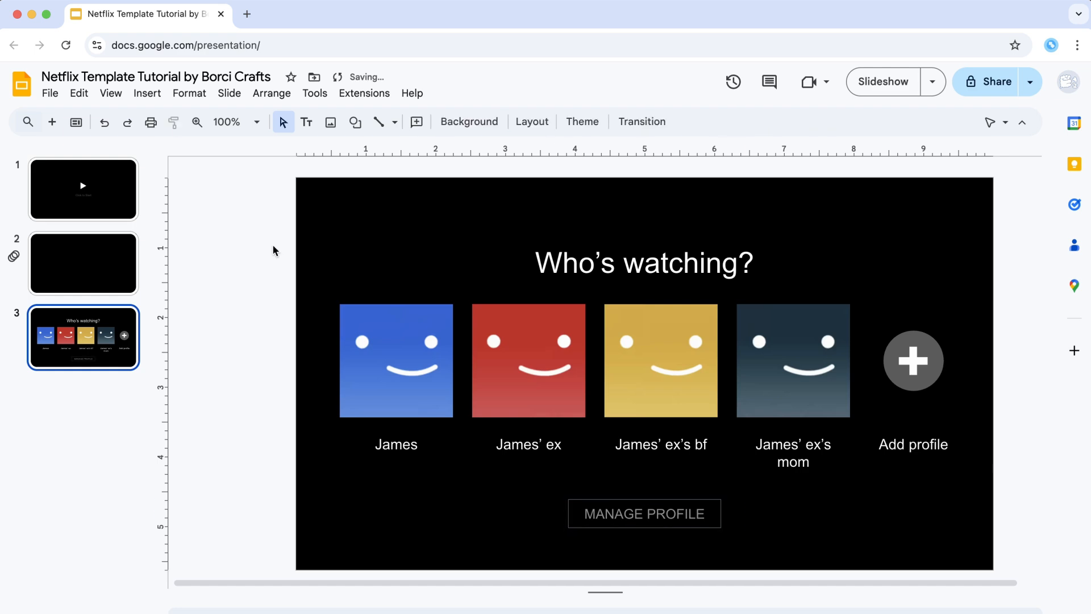
# Nudge the profile images and their labels slightly down on slide 3.
pyautogui.hotkey('ctrl', 'a')
pyautogui.keyDown('shift'); pyautogui.click(977, 464); pyautogui.keyUp('shift')
pyautogui.press('Down')
# Select the heading, profile images, labels and MANAGE PROFILE box on slide 3 and group them.
pyautogui.click(273, 244)
pyautogui.moveTo(274, 244); pyautogui.dragTo(974, 532)
pyautogui.keyDown('shift'); pyautogui.click(974, 532); pyautogui.keyUp('shift')
pyautogui.rightClick(732, 271)
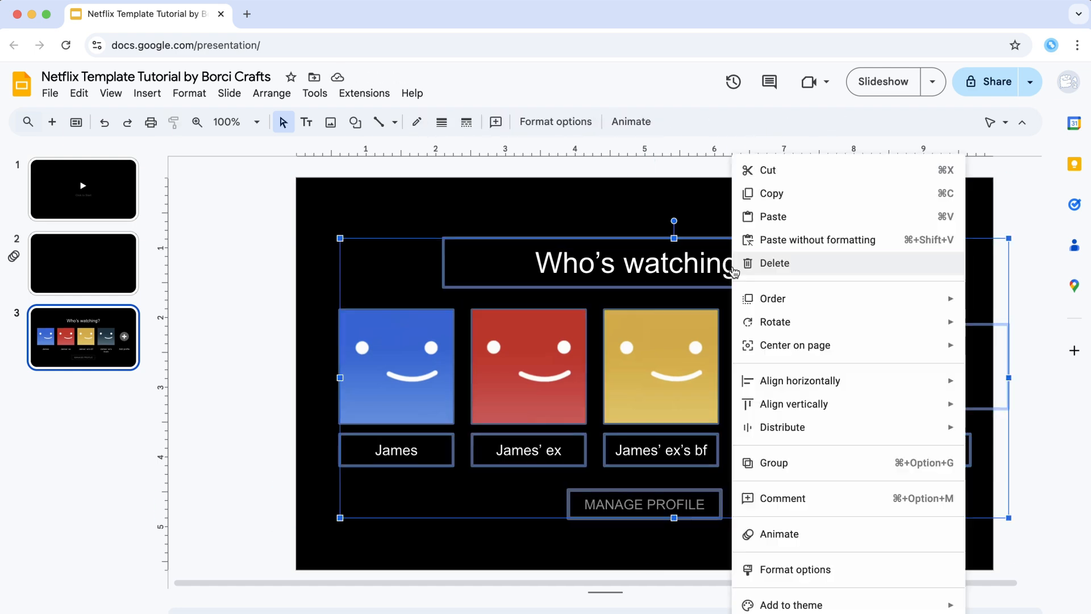
pyautogui.click(795, 469)
# Paste the grouped "Who's watching?" profile screen onto slide 2 and add an animation to it.
pyautogui.click(83, 263)
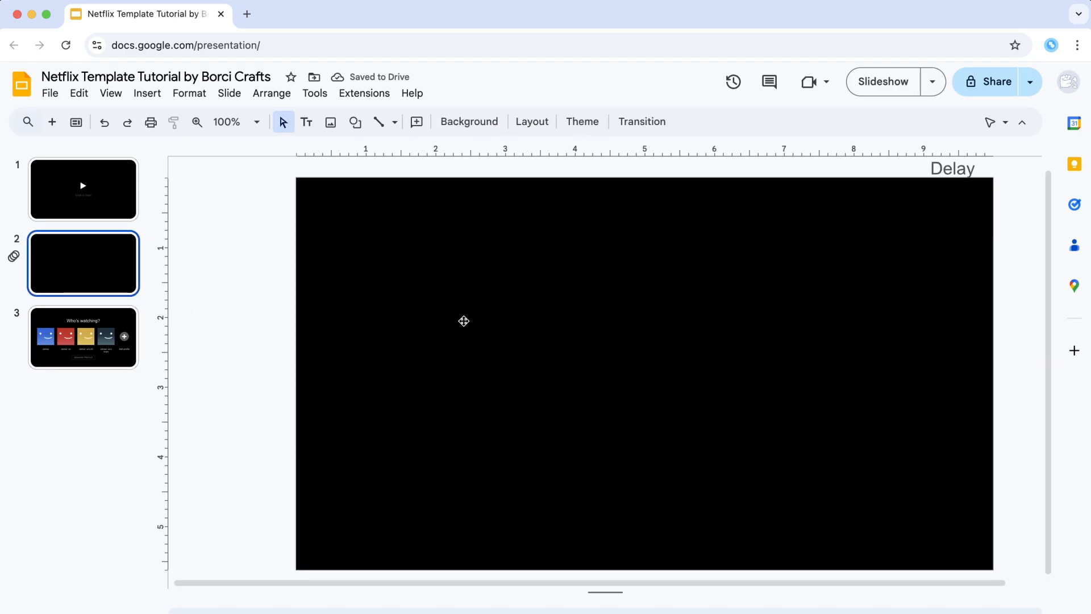
pyautogui.hotkey('ctrl', 'v')
pyautogui.click(643, 124)
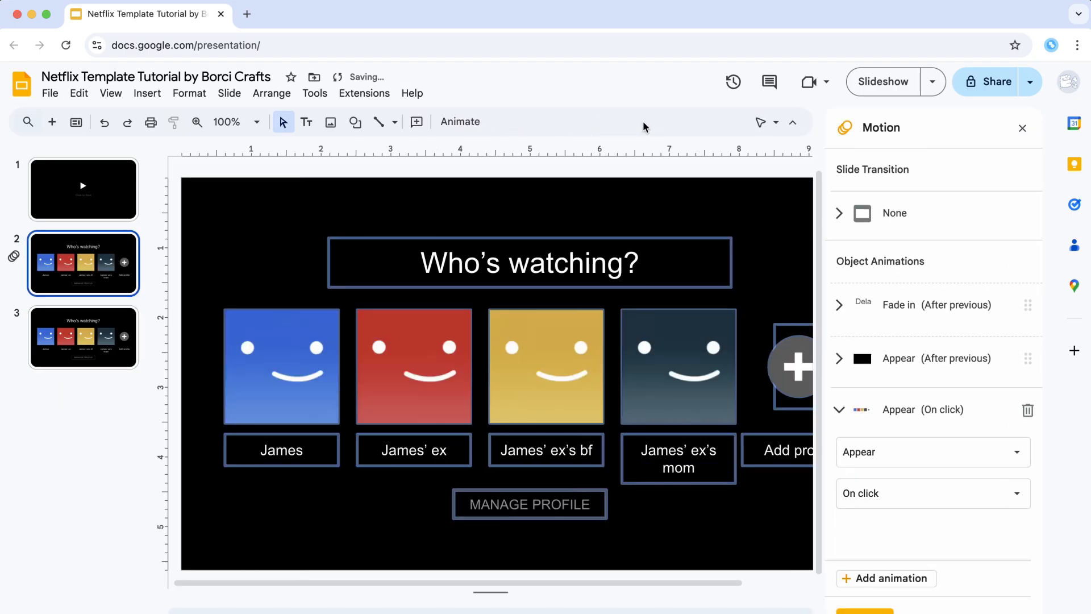
# Set the pasted group's animation to Fade in, starting After previous.
pyautogui.click(919, 441)
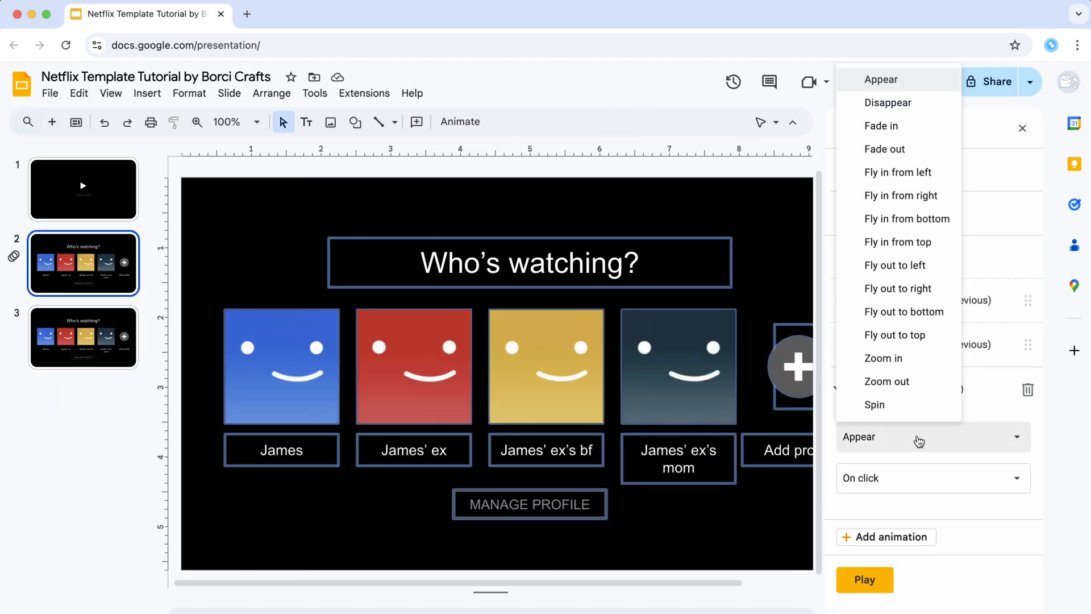
pyautogui.click(896, 131)
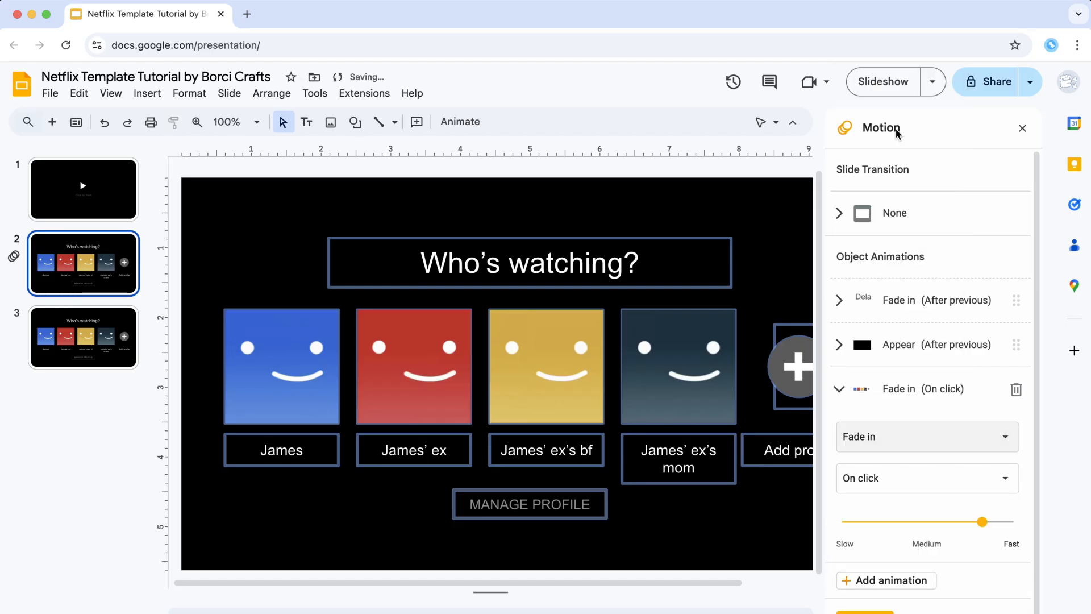
pyautogui.click(921, 477)
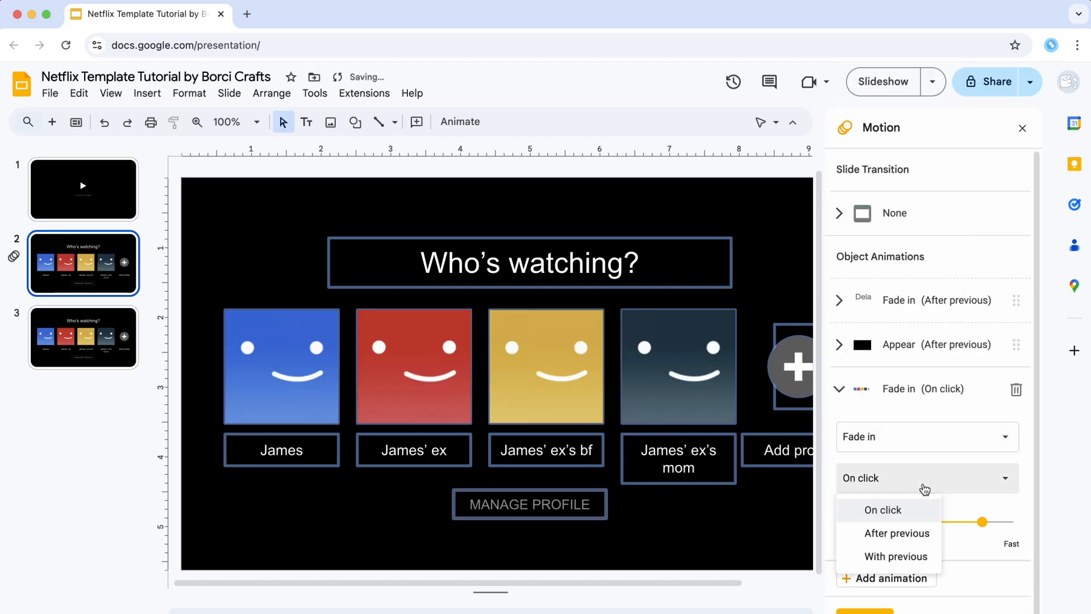
pyautogui.click(910, 534)
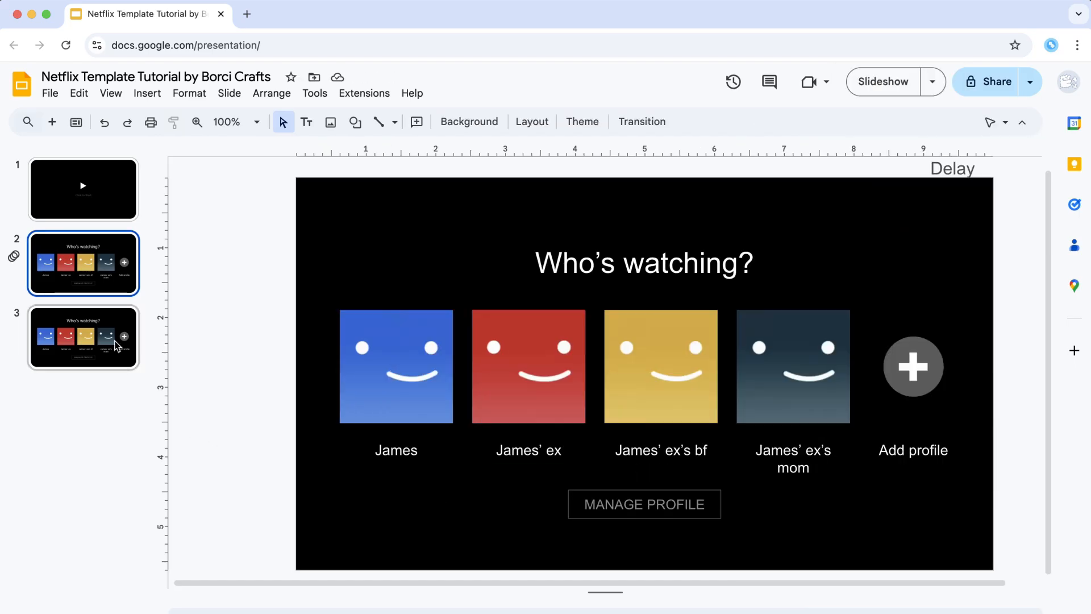
# Delete slide 3, the original copy of the profile screen.
pyautogui.click(116, 345)
pyautogui.press('Delete')
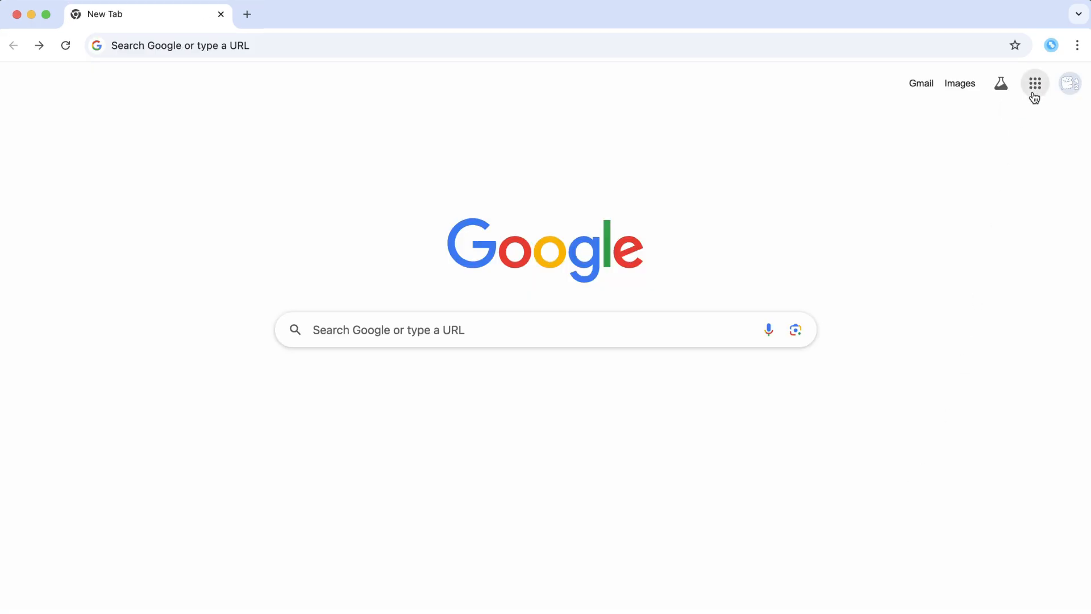
# Go to Google Drive and upload netflix_audio.mp3 from the local Netflix Assets folder.
pyautogui.click(1035, 84)
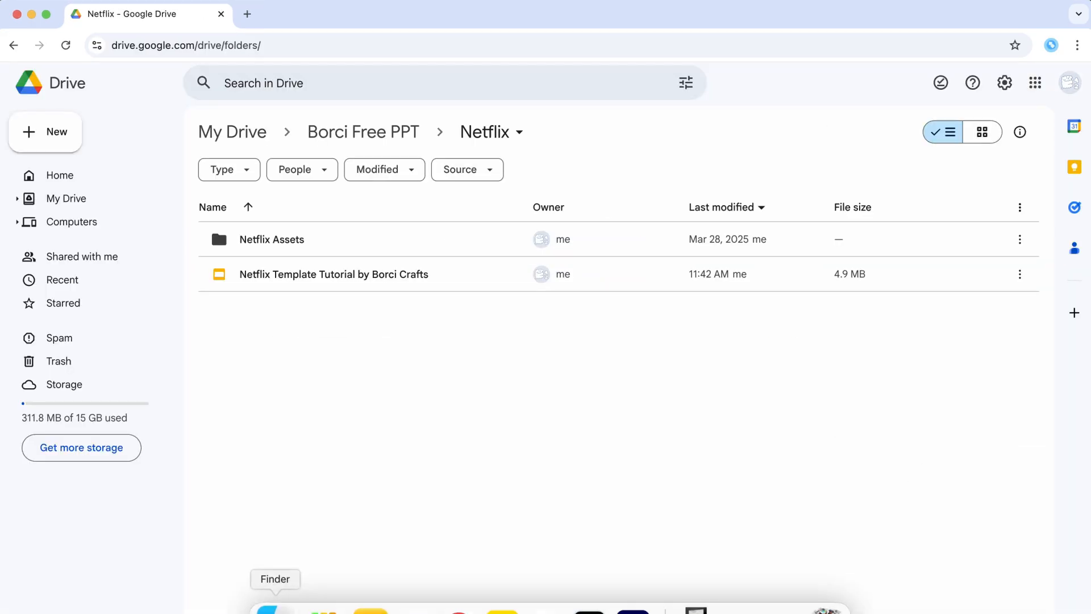
pyautogui.click(275, 608)
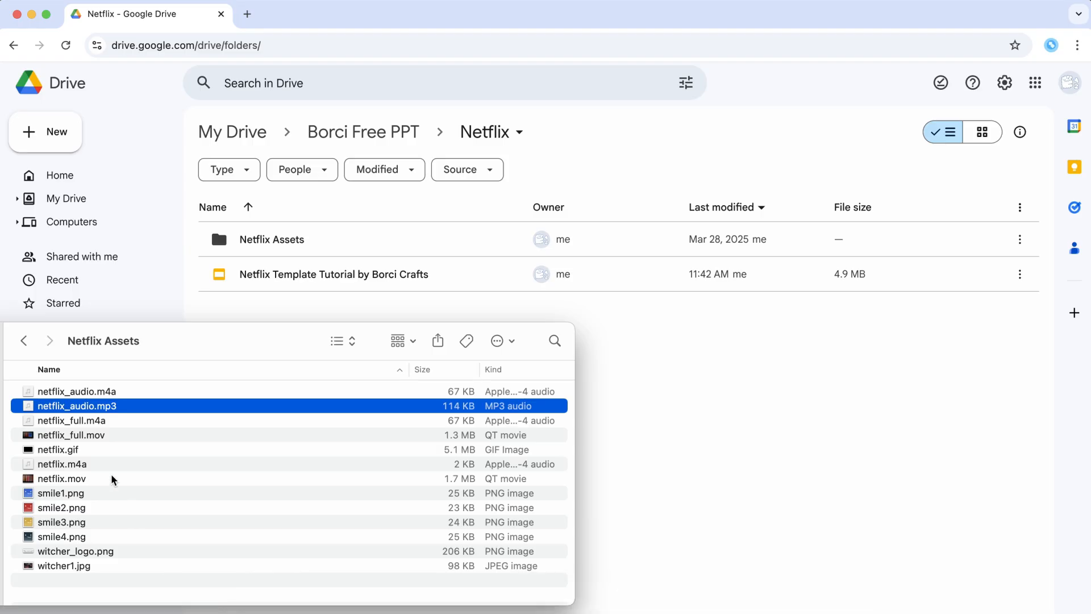
pyautogui.moveTo(177, 420); pyautogui.dragTo(672, 371)
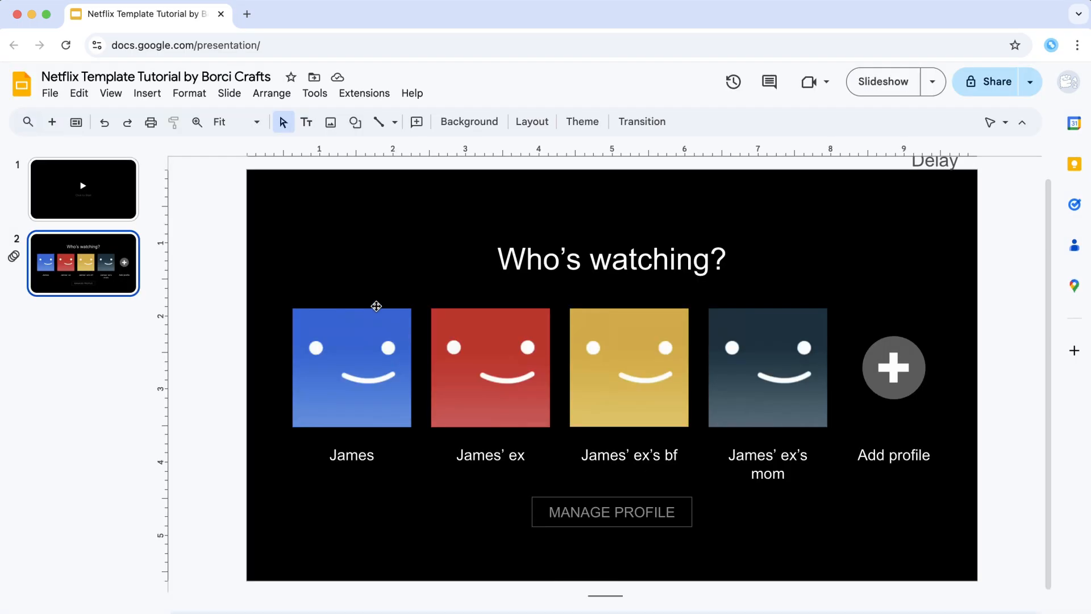
# Insert the audio file netflix_audio.mp3 from My Drive into slide 2 of the presentation.
pyautogui.click(149, 93)
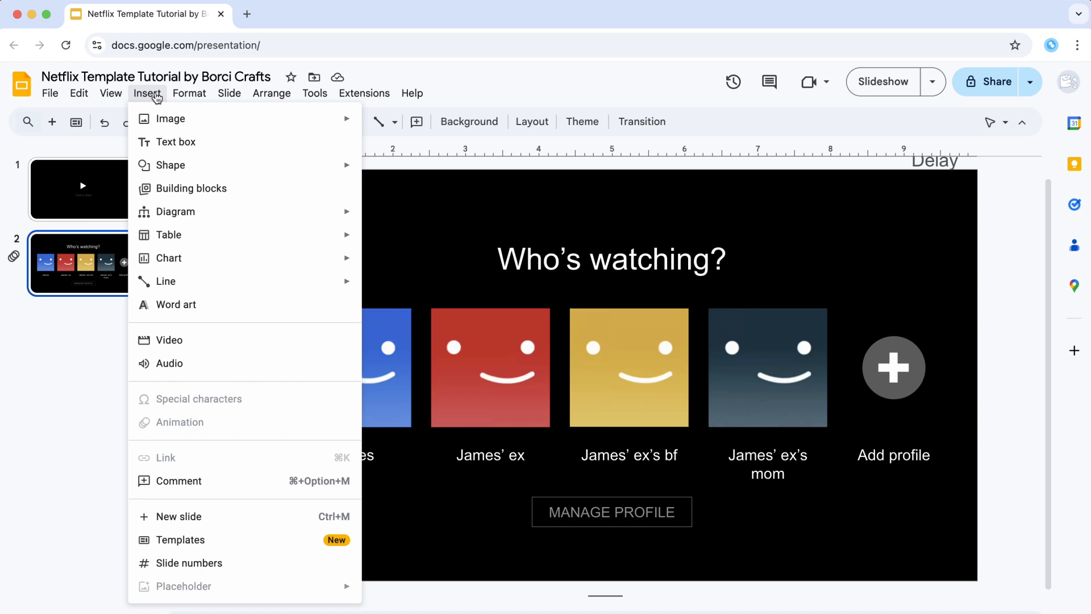
pyautogui.click(175, 366)
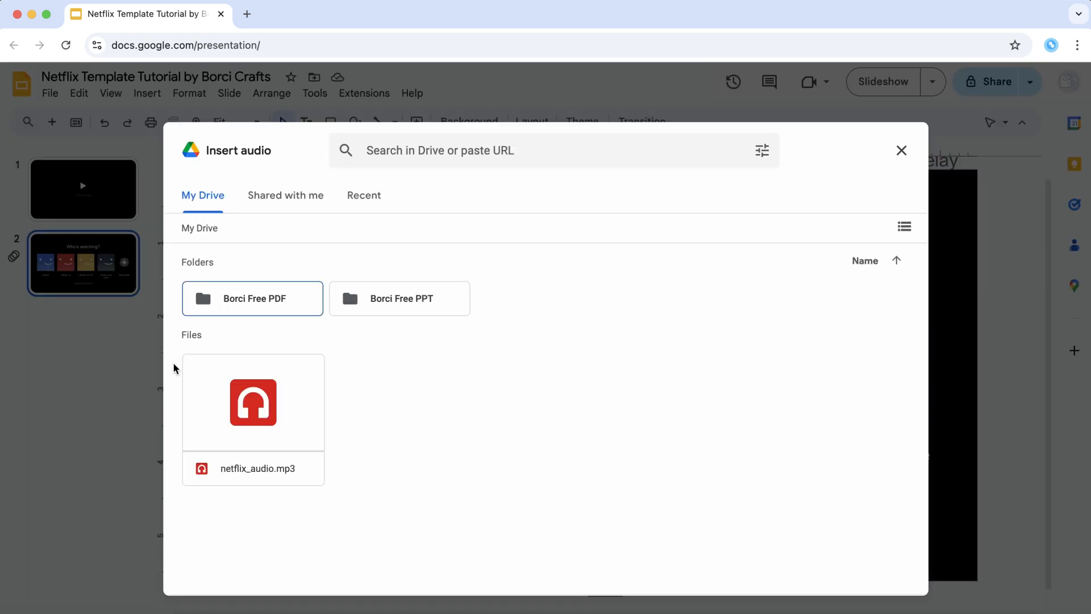
pyautogui.click(268, 402)
pyautogui.click(886, 576)
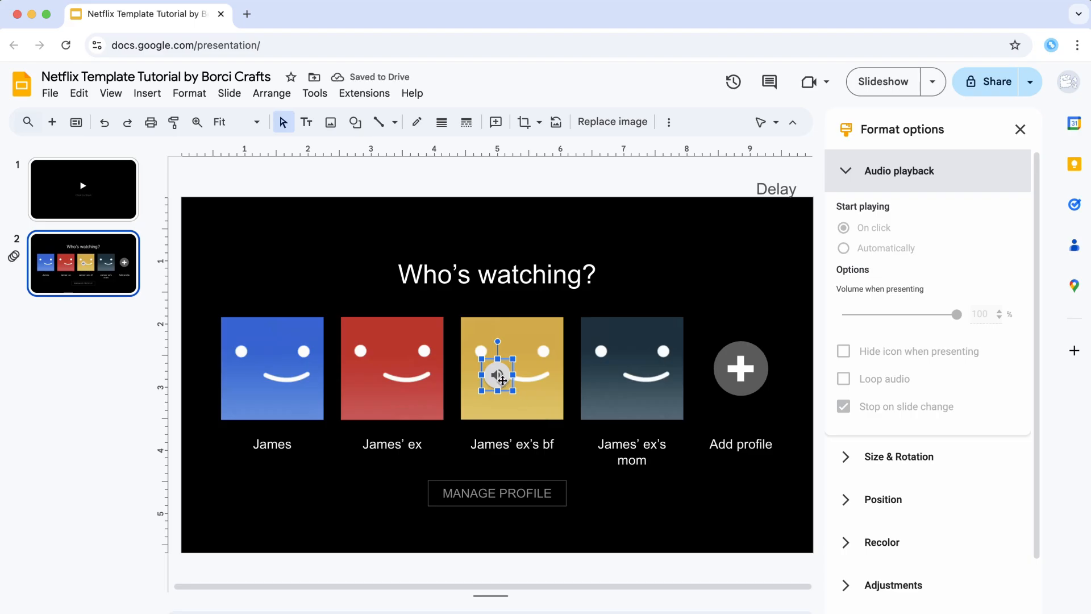
# Move the audio icon above the slide beside "Delay" and set it to play automatically with its icon hidden when presenting.
pyautogui.moveTo(503, 379); pyautogui.dragTo(737, 194)
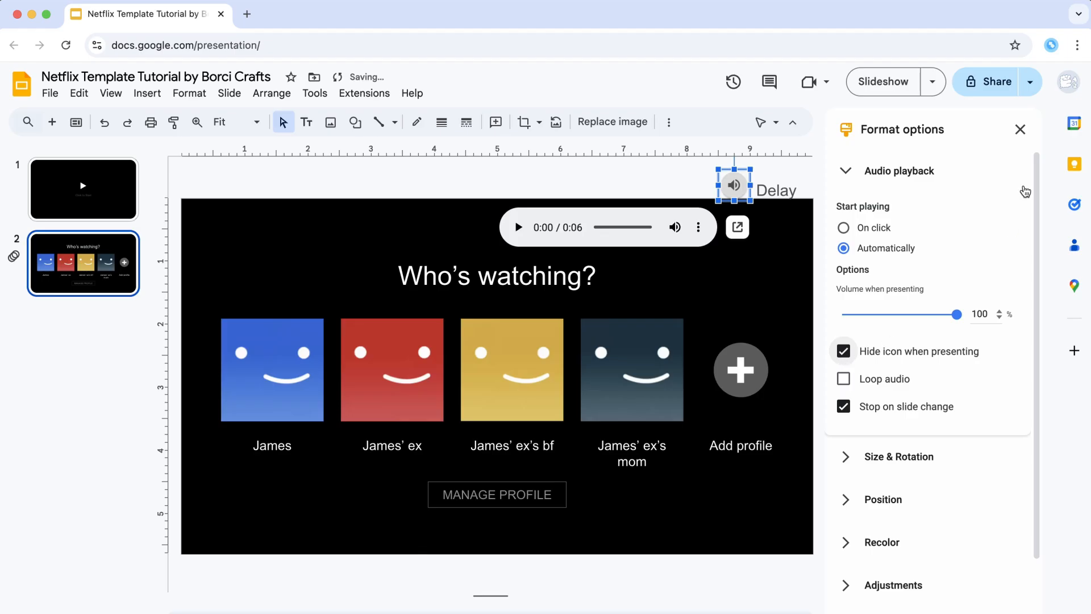
pyautogui.click(1019, 130)
pyautogui.click(1015, 224)
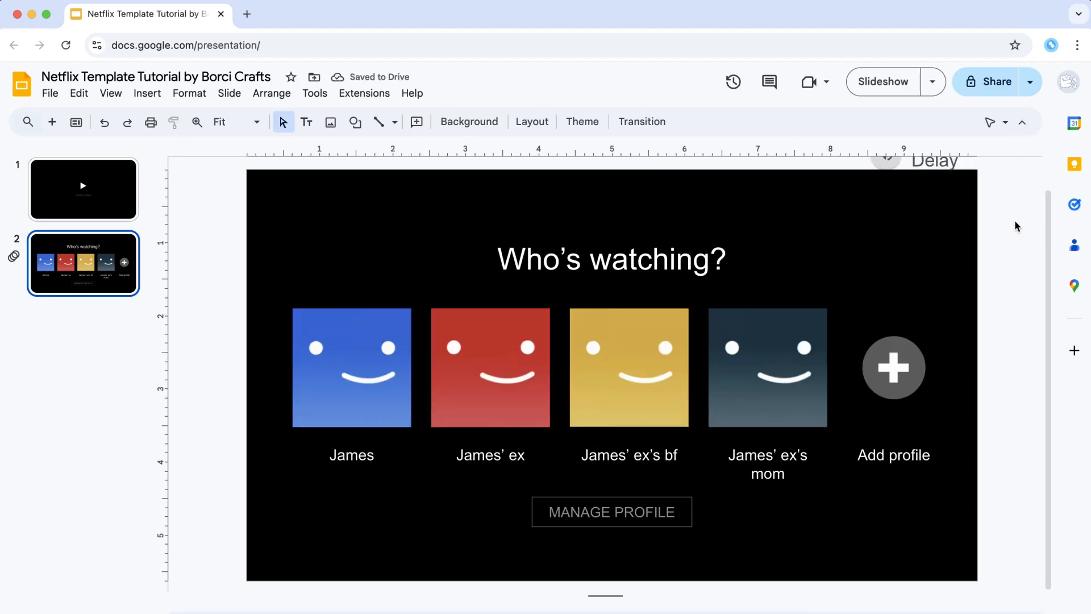
# Add a new slide after slide 2 and replace its placeholders with the Witcher background image and title logo.
pyautogui.rightClick(103, 319)
pyautogui.click(146, 420)
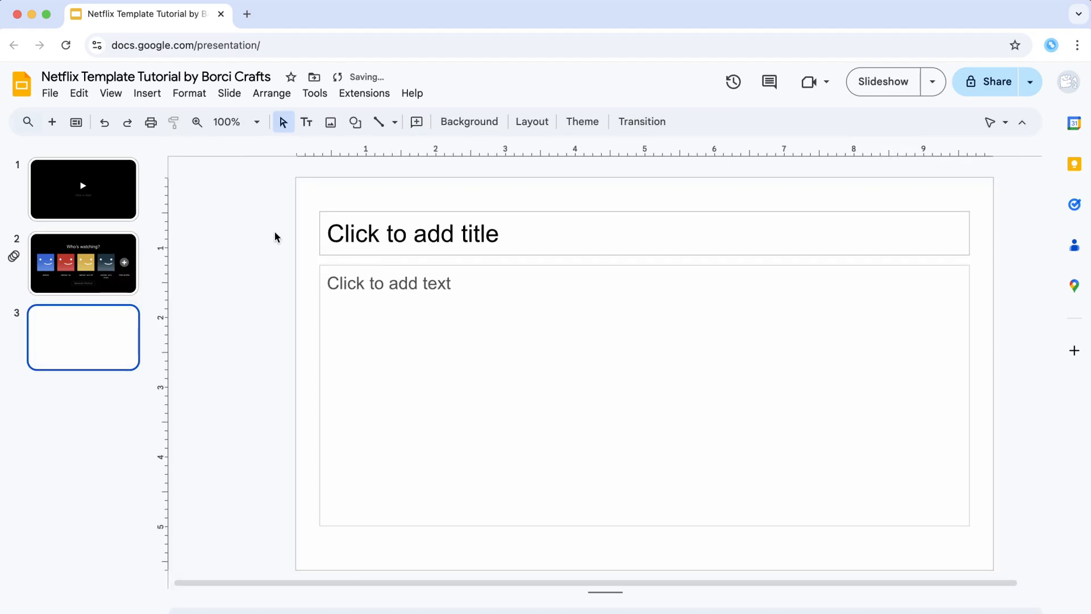
pyautogui.press('super+a')
pyautogui.press('super+v')
pyautogui.press('super+v')
# Shrink The Witcher logo to about 3 inches wide and place it left of the sword on slide 3.
pyautogui.moveTo(645, 369); pyautogui.dragTo(558, 375)
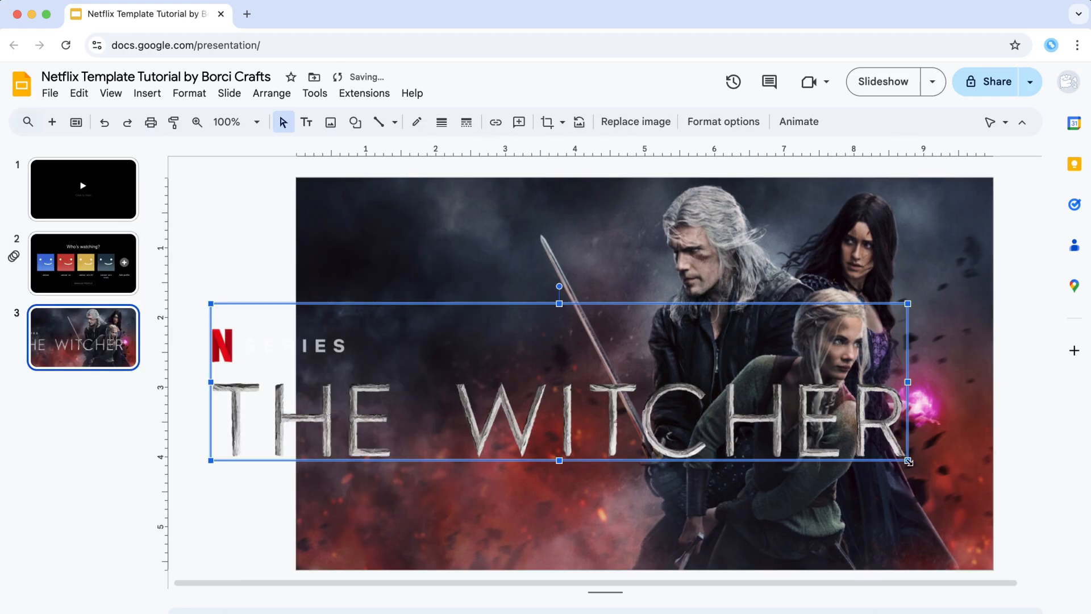
pyautogui.moveTo(905, 458); pyautogui.dragTo(429, 353)
pyautogui.moveTo(394, 341); pyautogui.dragTo(516, 341)
# Draw a small red rounded square, about 0.3 inches wide, below the start of The Witcher logo.
pyautogui.click(355, 123)
pyautogui.moveTo(390, 149)
pyautogui.click(565, 157)
pyautogui.moveTo(338, 373); pyautogui.dragTo(361, 395)
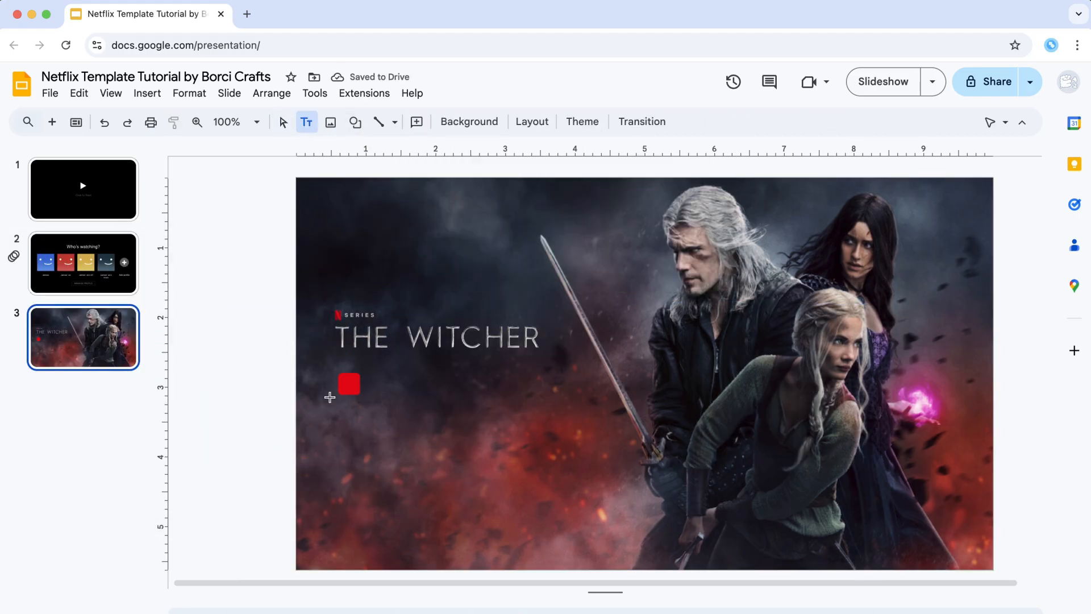
# Add the text "TOP 10" in bold white Open Sans, size 6, and move it onto the red square.
pyautogui.moveTo(317, 390); pyautogui.dragTo(725, 451)
pyautogui.write('TOP 10')
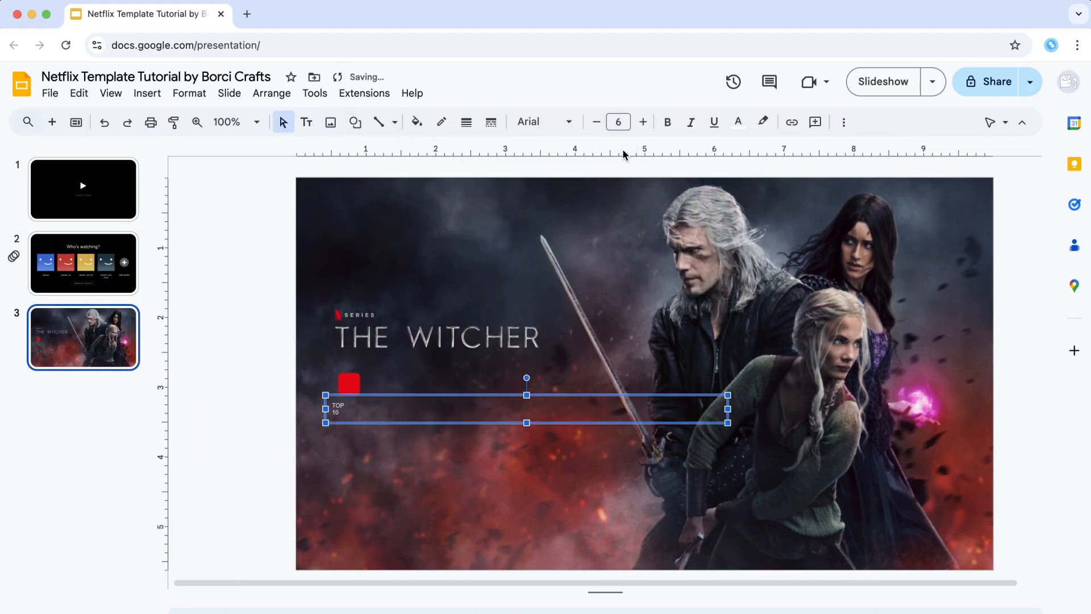
pyautogui.press('super+b')
pyautogui.click(564, 266)
pyautogui.moveTo(420, 394); pyautogui.dragTo(434, 373)
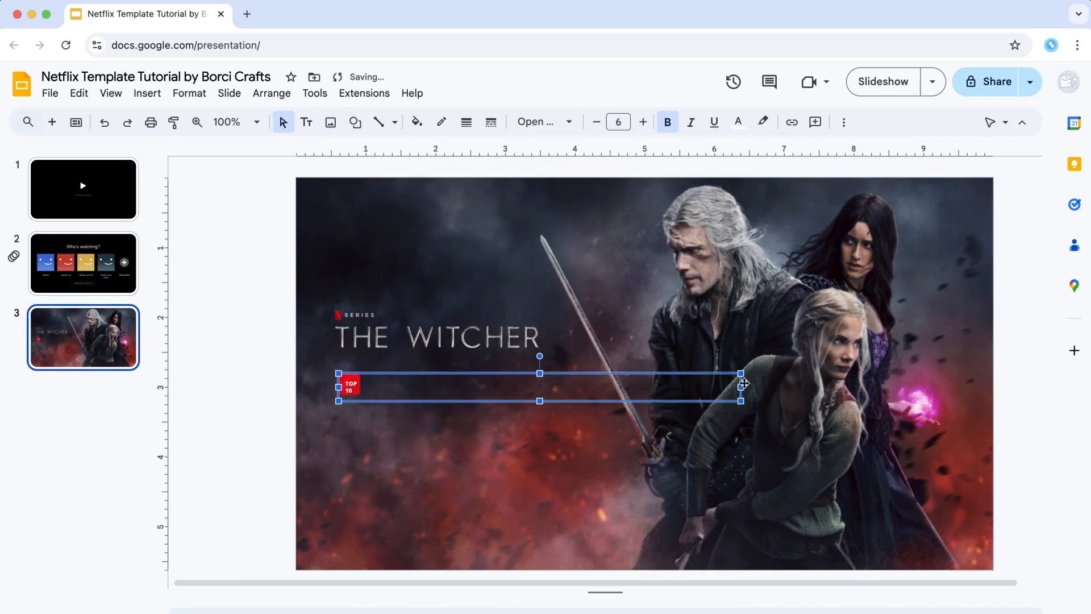
# Narrow the TOP 10 text box to fit the red square, center its text and enlarge the "10".
pyautogui.moveTo(743, 384); pyautogui.dragTo(369, 385)
pyautogui.click(844, 122)
pyautogui.click(533, 151)
pyautogui.click(557, 175)
pyautogui.doubleClick(353, 387)
pyautogui.click(642, 123)
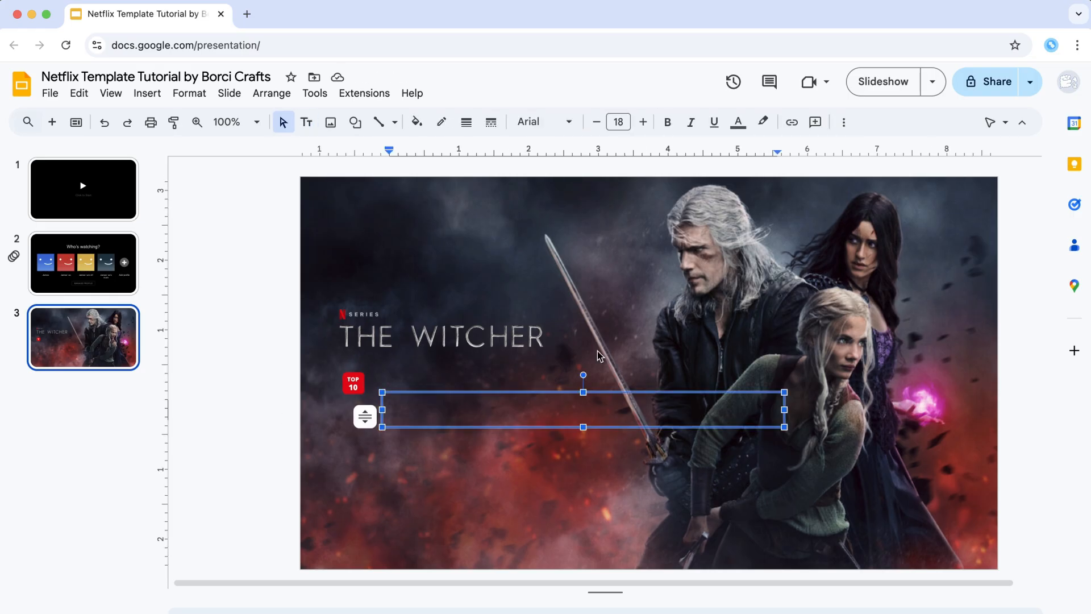
# Add the white text "#1 TV Shows Today" beside the TOP 10 badge and set its size to 12.
pyautogui.write('s Today')
pyautogui.click(619, 121)
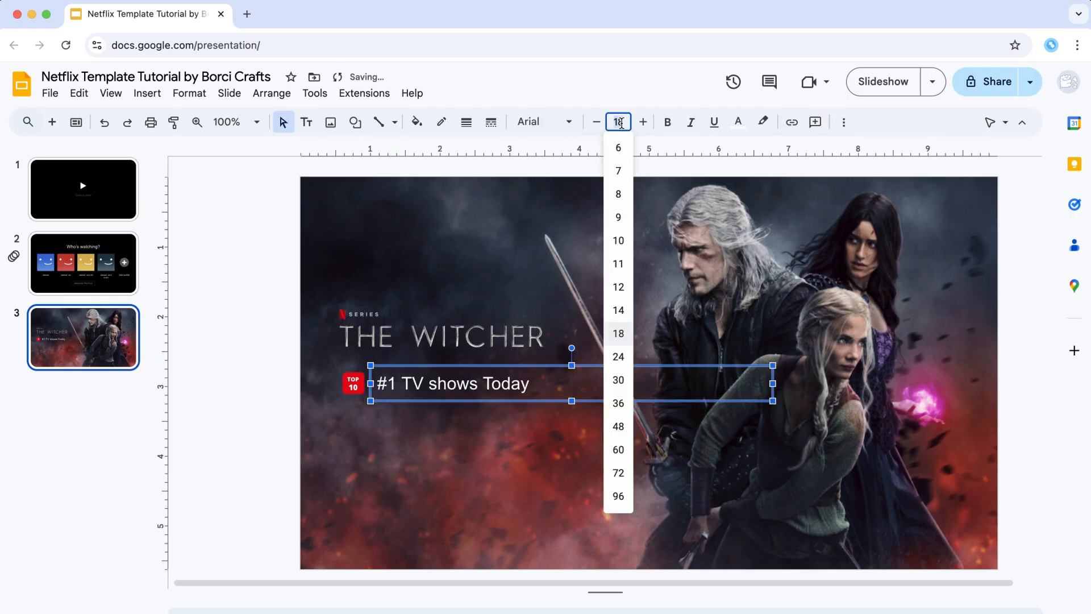
pyautogui.click(616, 285)
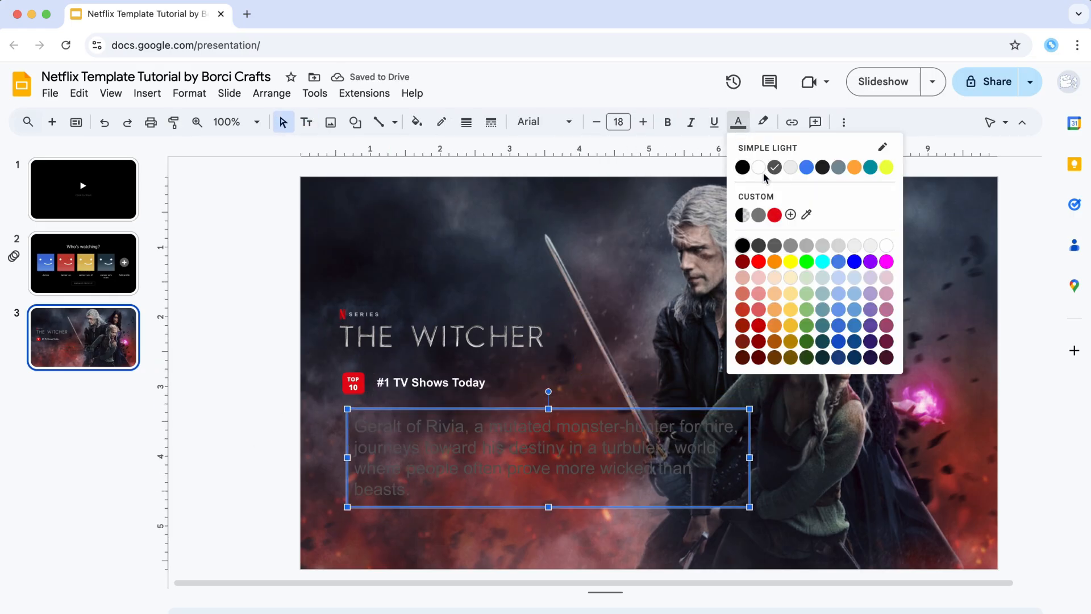
# Make the series description text white and reduce its font size to 9.
pyautogui.click(886, 244)
pyautogui.click(618, 122)
pyautogui.click(620, 238)
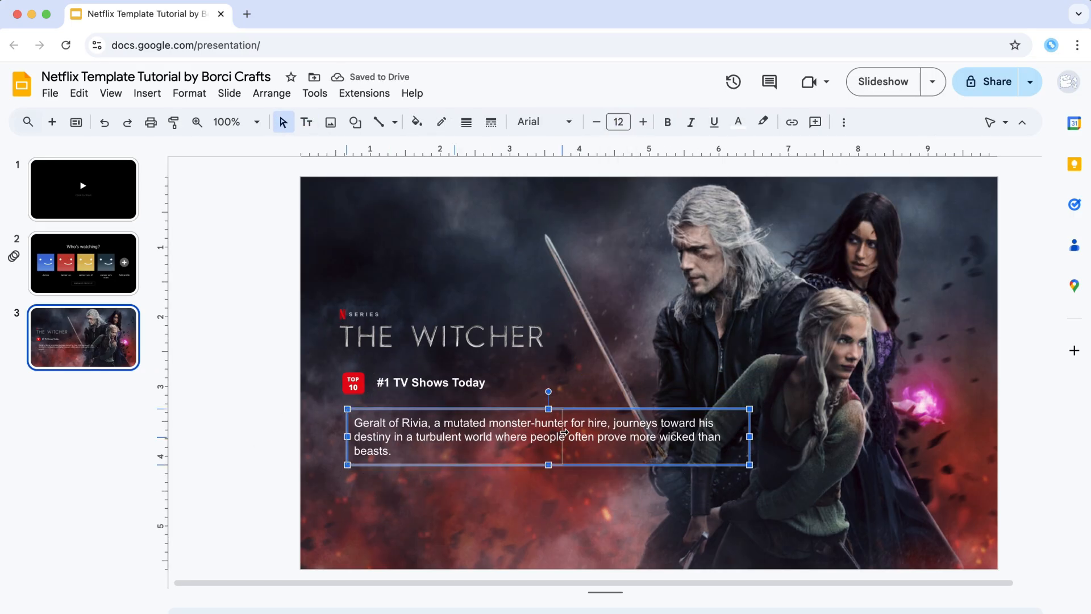
pyautogui.click(596, 121)
pyautogui.click(596, 122)
pyautogui.click(596, 122)
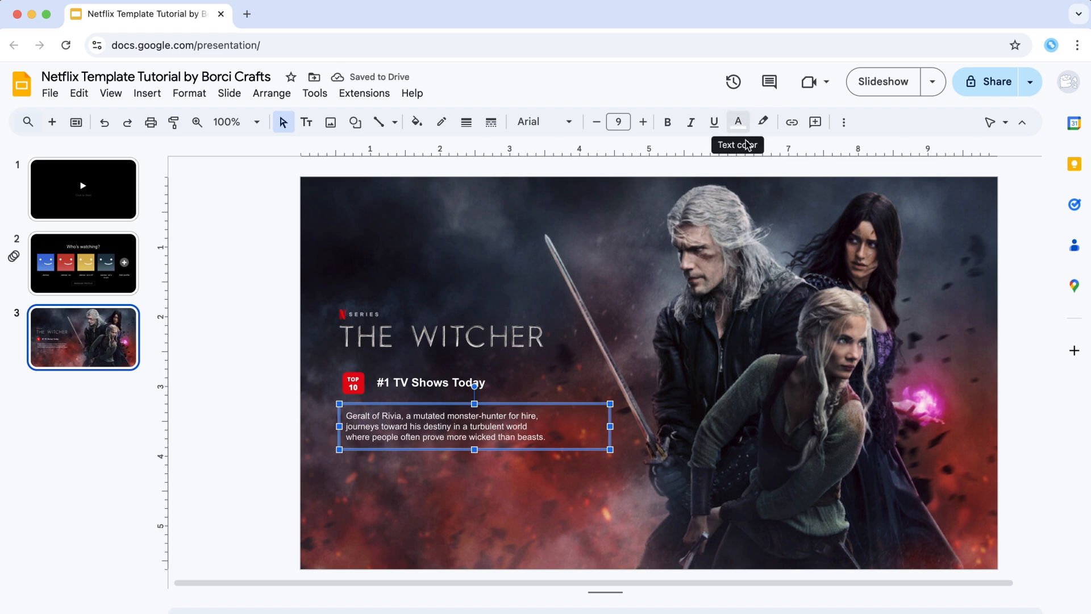
# Increase the line spacing of the series description.
pyautogui.click(843, 122)
pyautogui.click(562, 150)
pyautogui.click(590, 202)
pyautogui.click(288, 467)
# Draw a rounded rectangle about 1 inch wide below the description and remove its outline.
pyautogui.moveTo(344, 454); pyautogui.dragTo(410, 484)
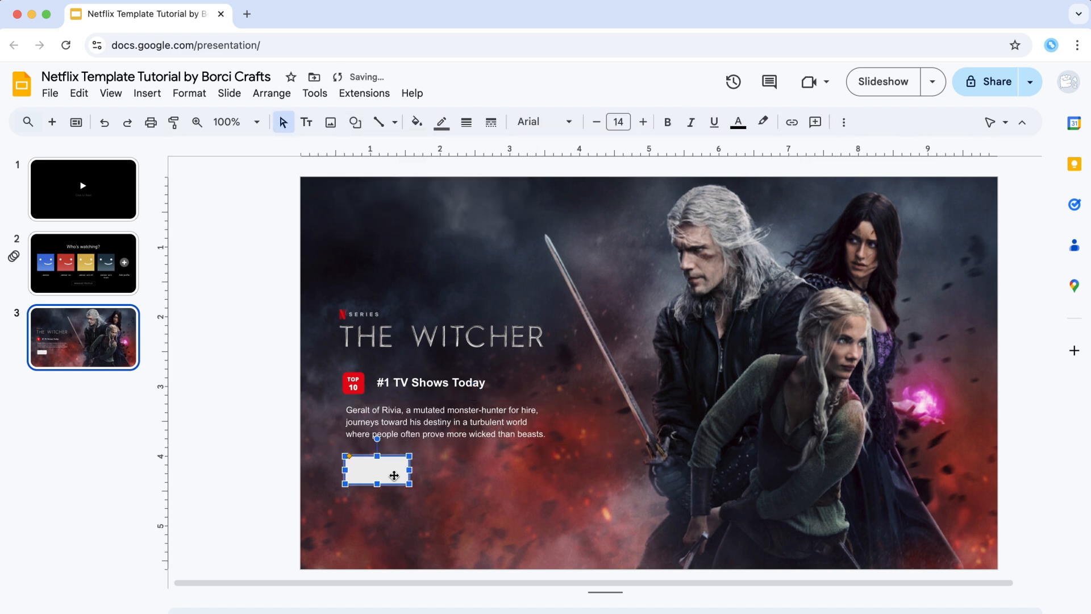
pyautogui.click(442, 121)
pyautogui.click(550, 388)
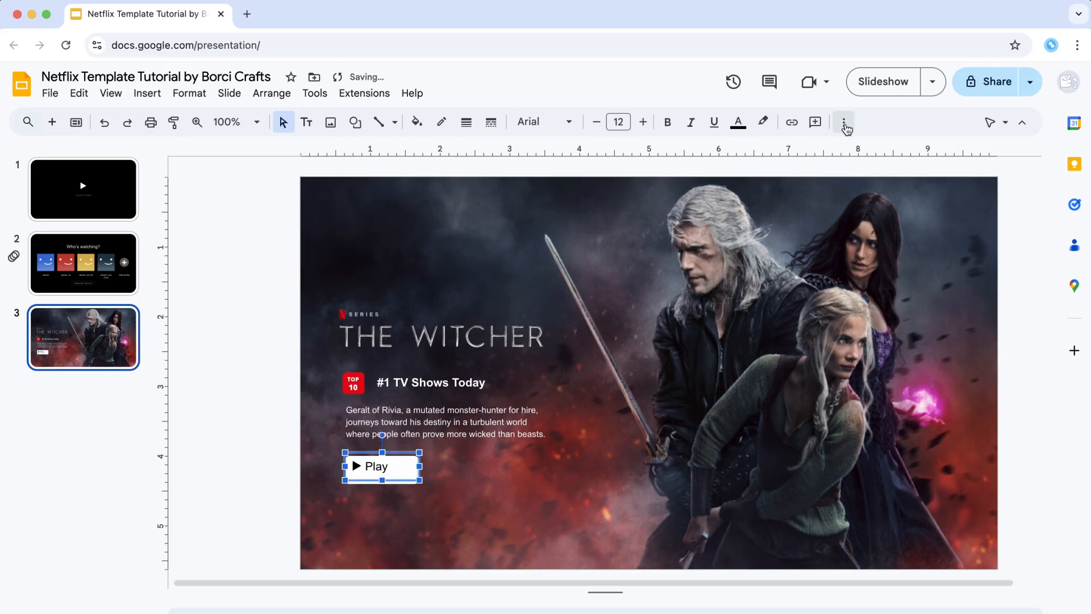
# Make the "Play" label on the white button bold.
pyautogui.click(843, 122)
pyautogui.click(668, 122)
pyautogui.click(402, 494)
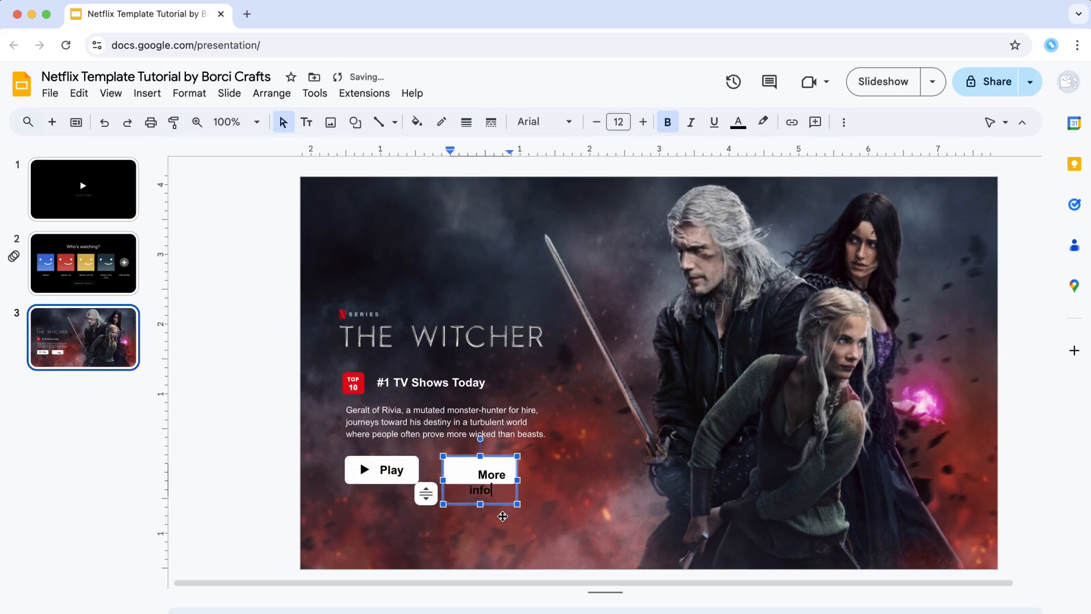
# Label the second button "More info" and line up its label and info icon beside the Play button.
pyautogui.write('info')
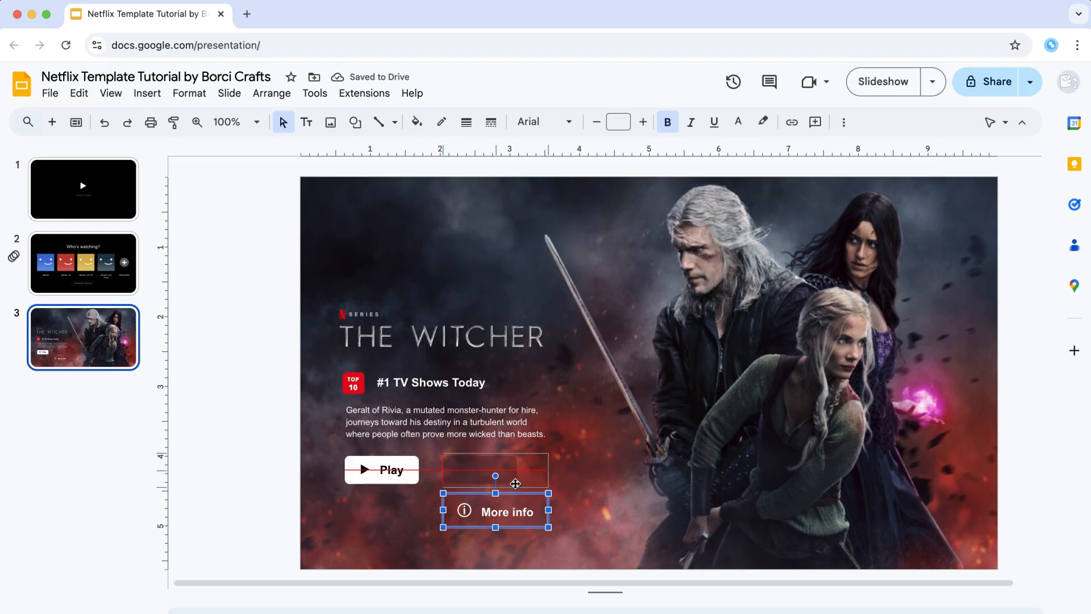
pyautogui.moveTo(504, 518); pyautogui.dragTo(450, 476)
pyautogui.tripleClick(450, 476)
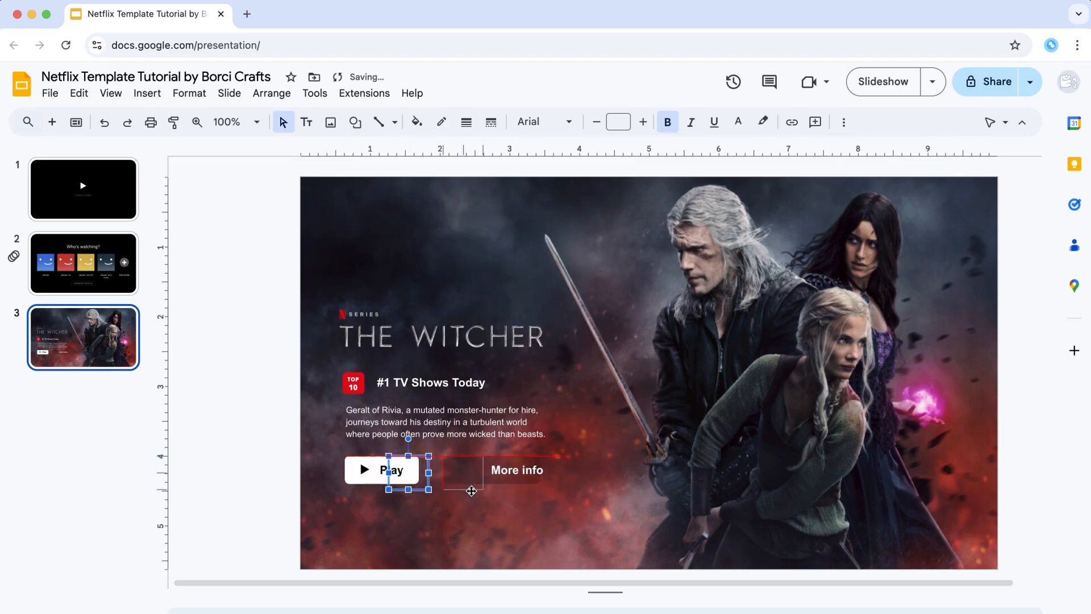
pyautogui.click(277, 487)
pyautogui.click(475, 478)
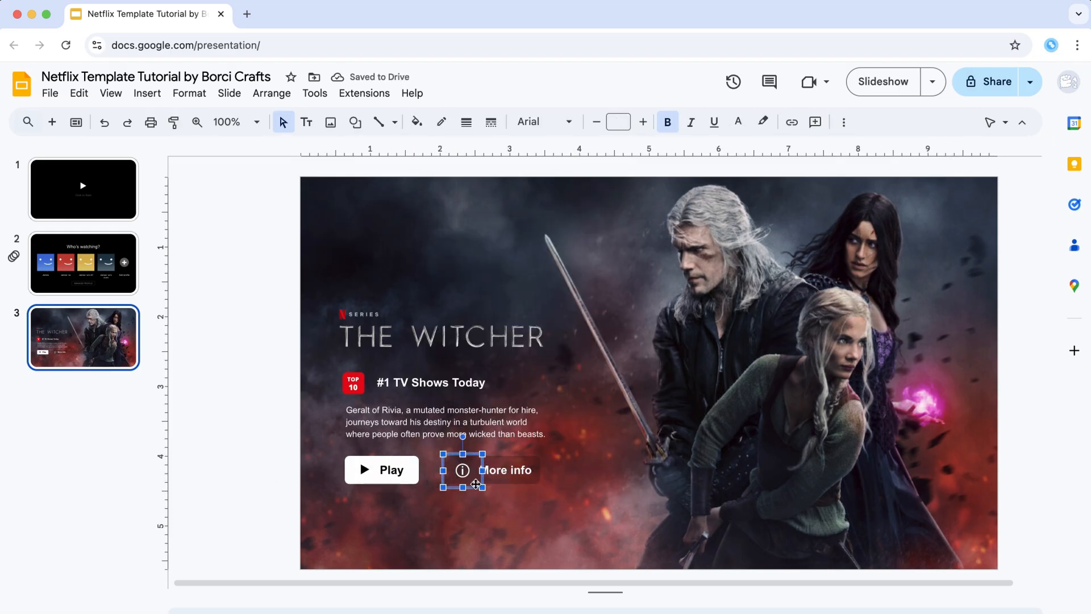
pyautogui.moveTo(475, 478); pyautogui.dragTo(486, 478)
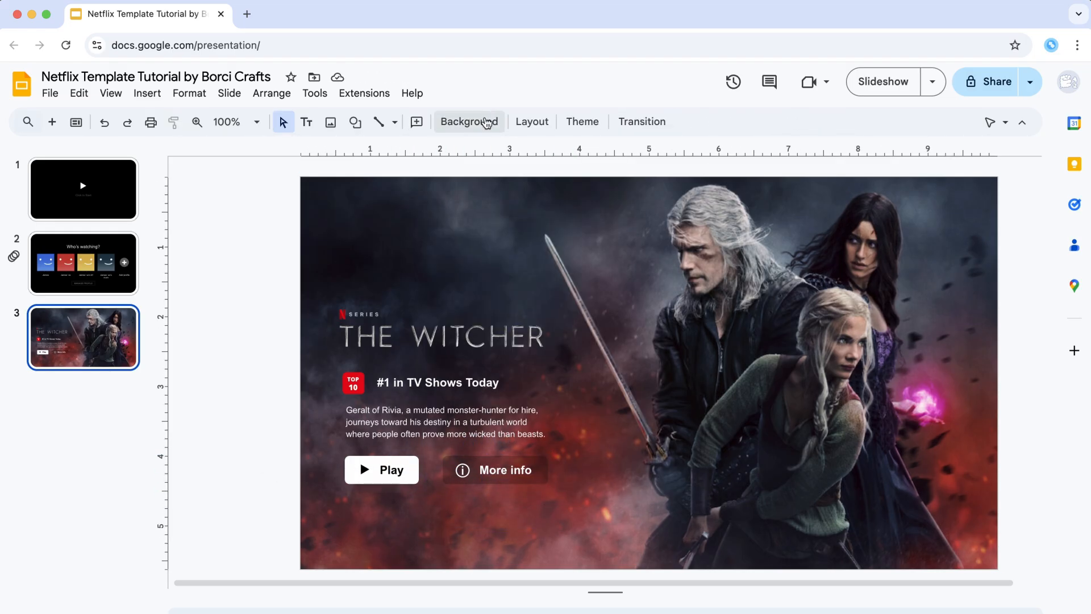
# Change the background color setting of slide 3 and apply it.
pyautogui.click(488, 118)
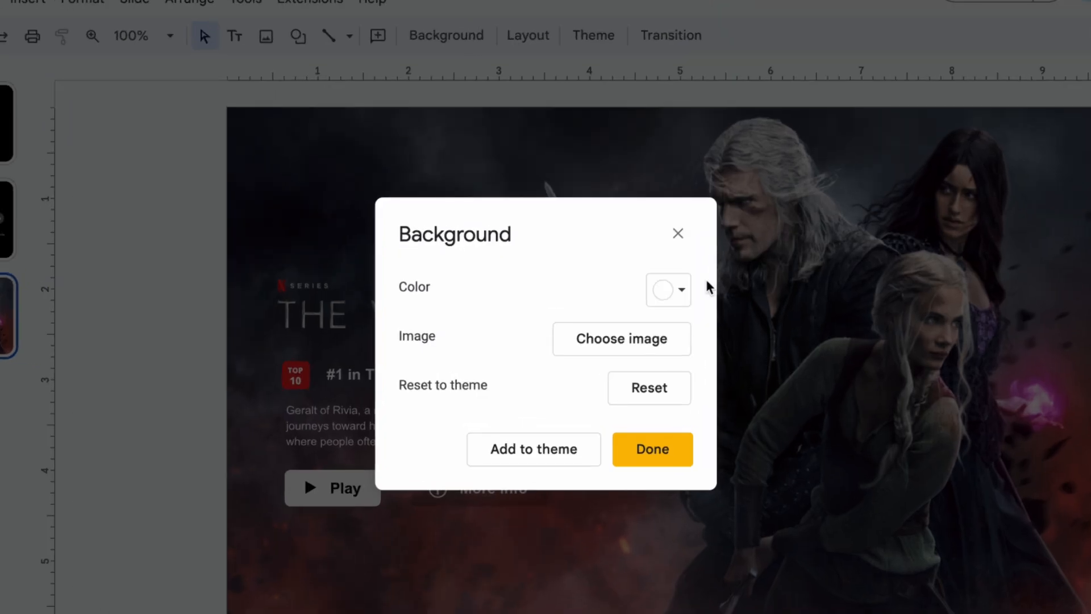
pyautogui.click(664, 307)
pyautogui.click(667, 391)
pyautogui.click(656, 455)
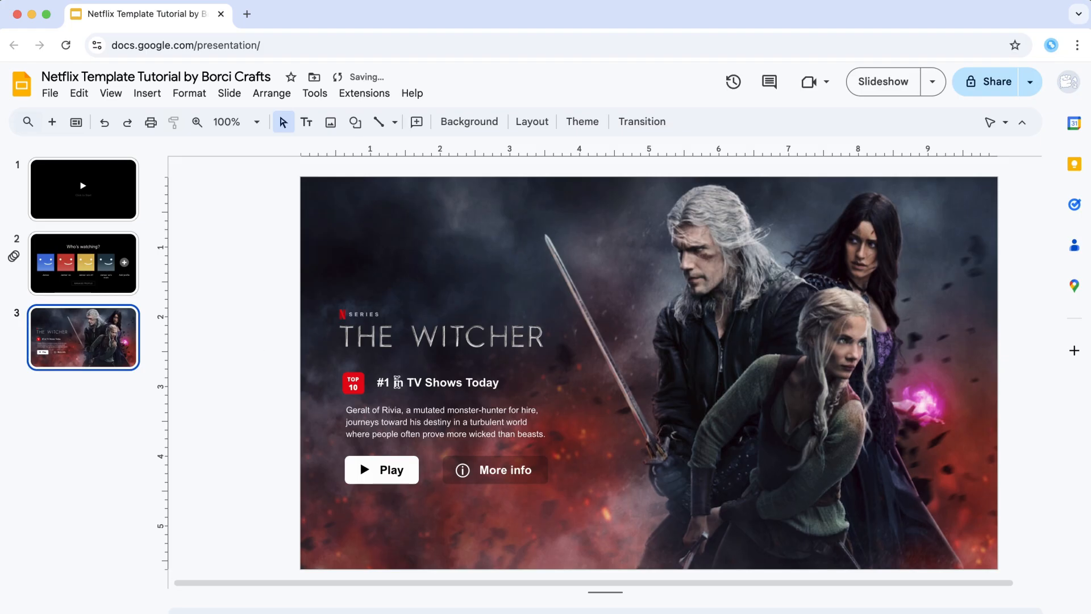
# Group The Witcher title, ranking line, description and both buttons on slide 3 into one object.
pyautogui.moveTo(277, 318); pyautogui.dragTo(581, 505)
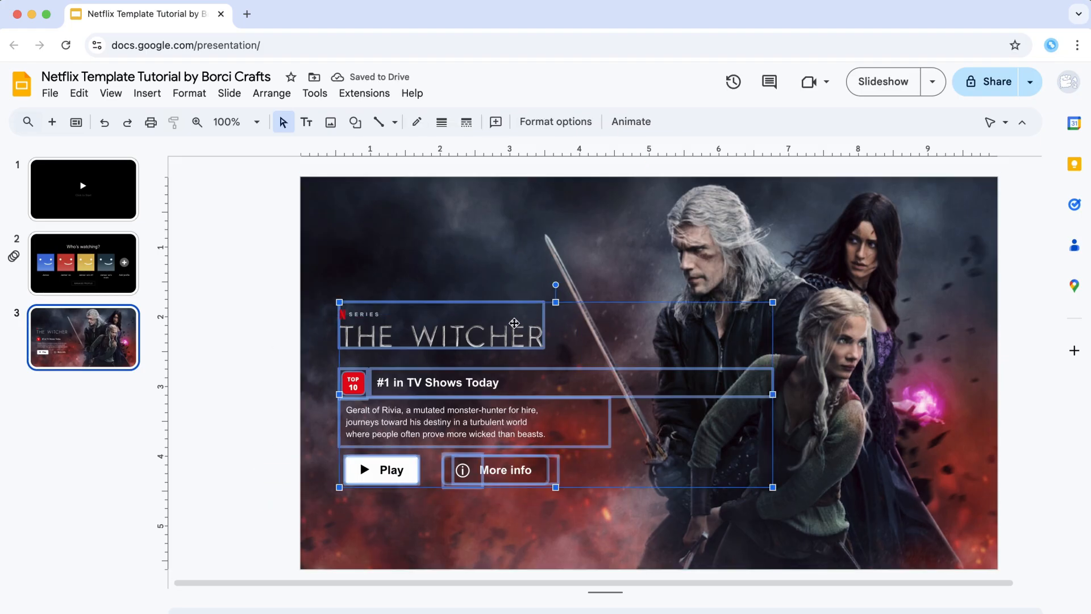
pyautogui.rightClick(498, 334)
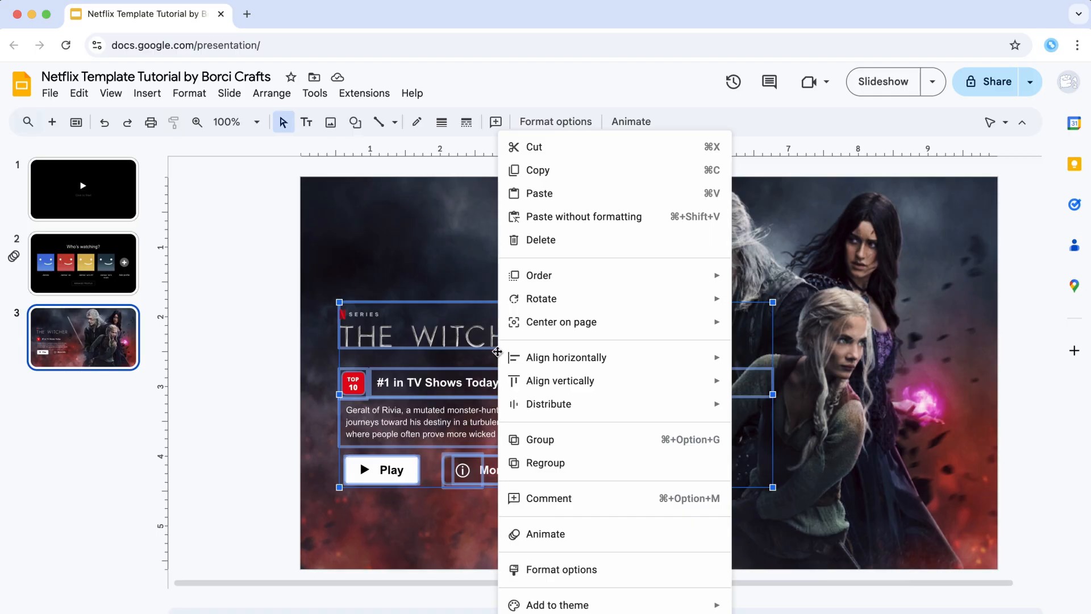
pyautogui.click(538, 442)
# Animate slide 3's full-size background image with a Fade in that starts After previous.
pyautogui.click(907, 260)
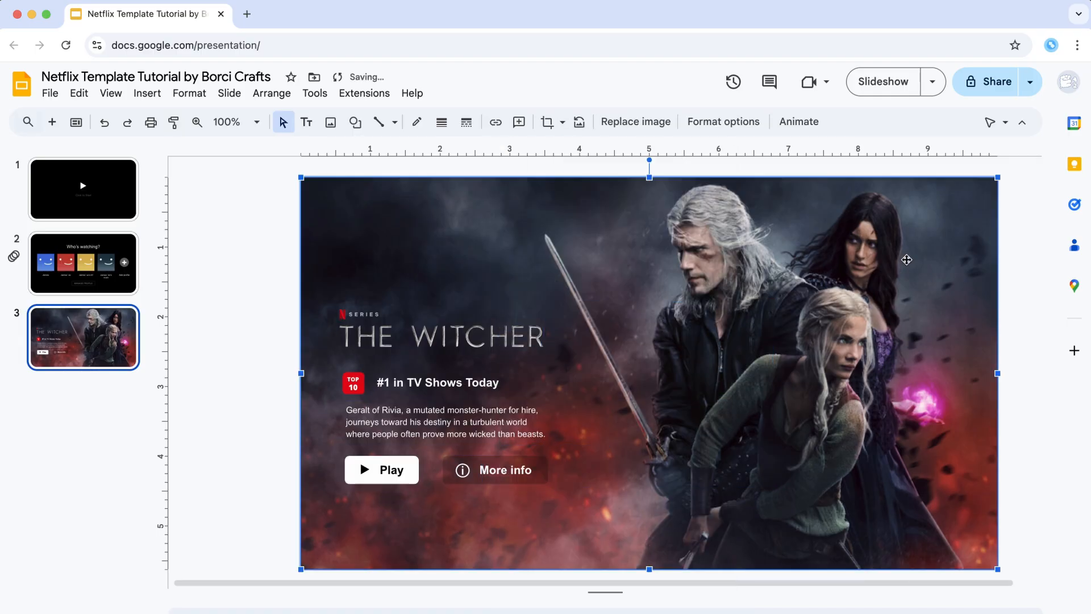
pyautogui.click(799, 121)
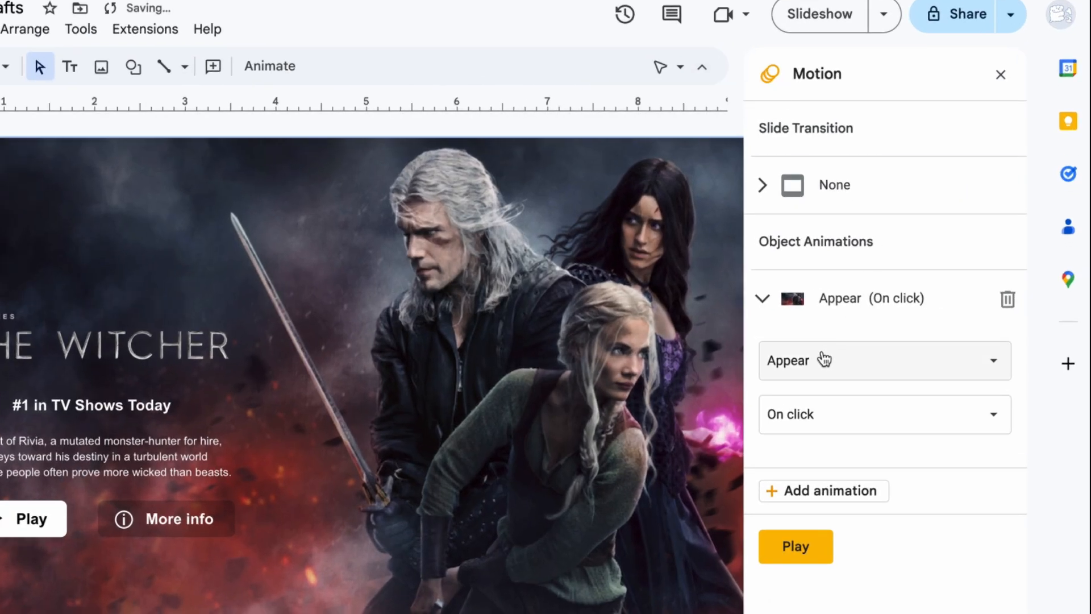
pyautogui.click(884, 346)
pyautogui.click(820, 385)
pyautogui.click(820, 412)
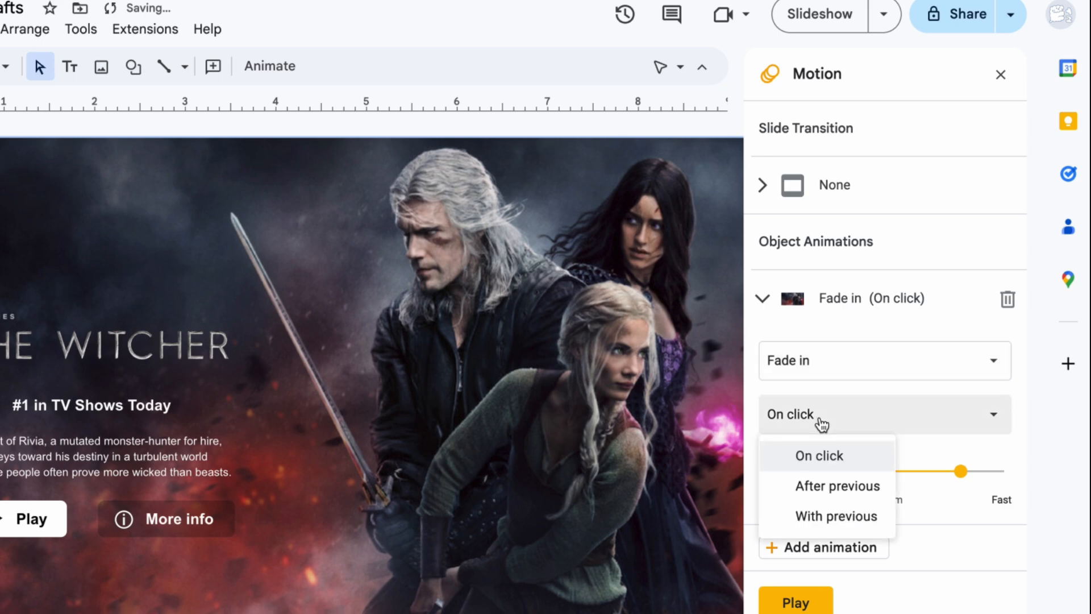
pyautogui.click(822, 484)
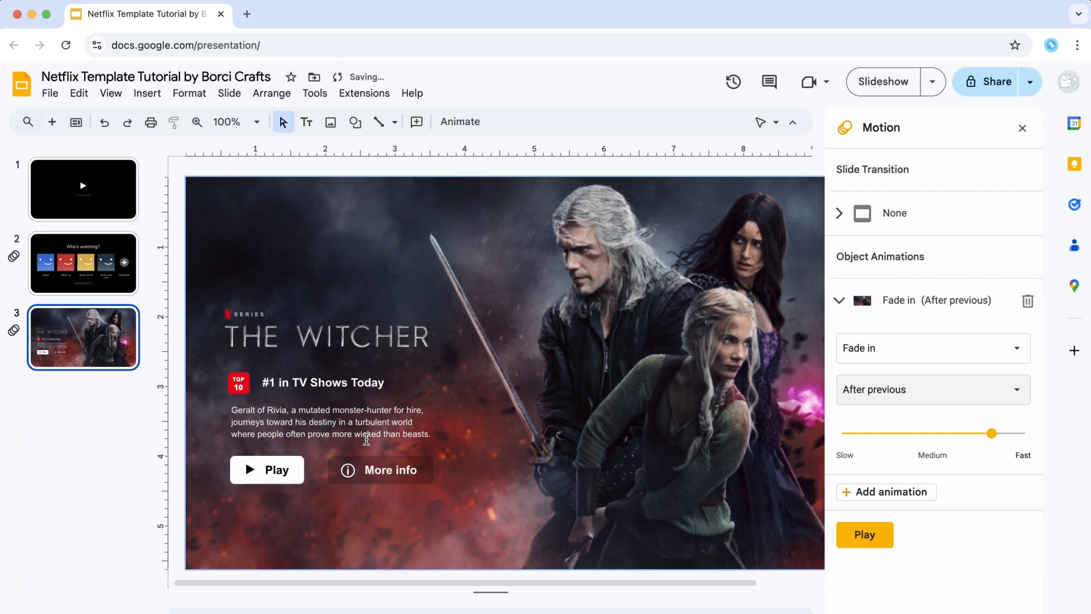
# Add a Fade in animation to the grouped title, text and buttons, starting After previous.
pyautogui.click(367, 440)
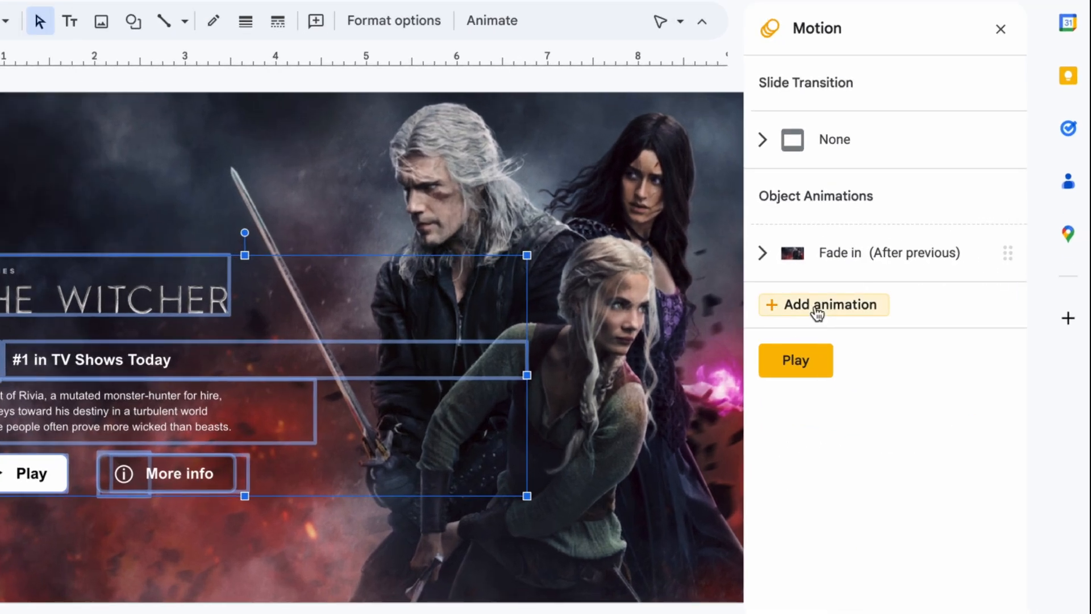
pyautogui.click(884, 340)
pyautogui.click(845, 383)
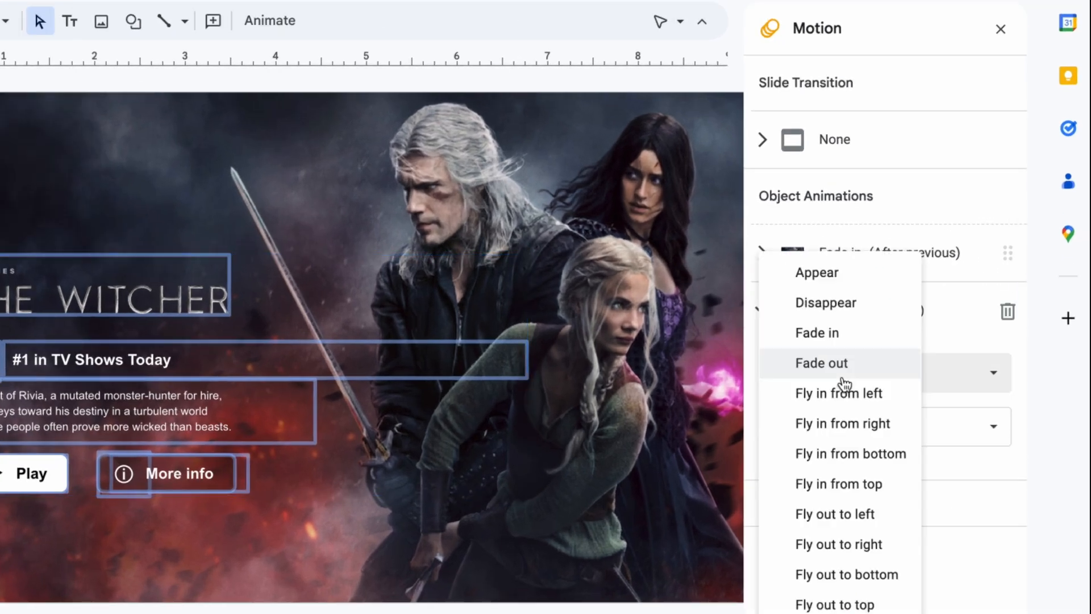
pyautogui.click(841, 335)
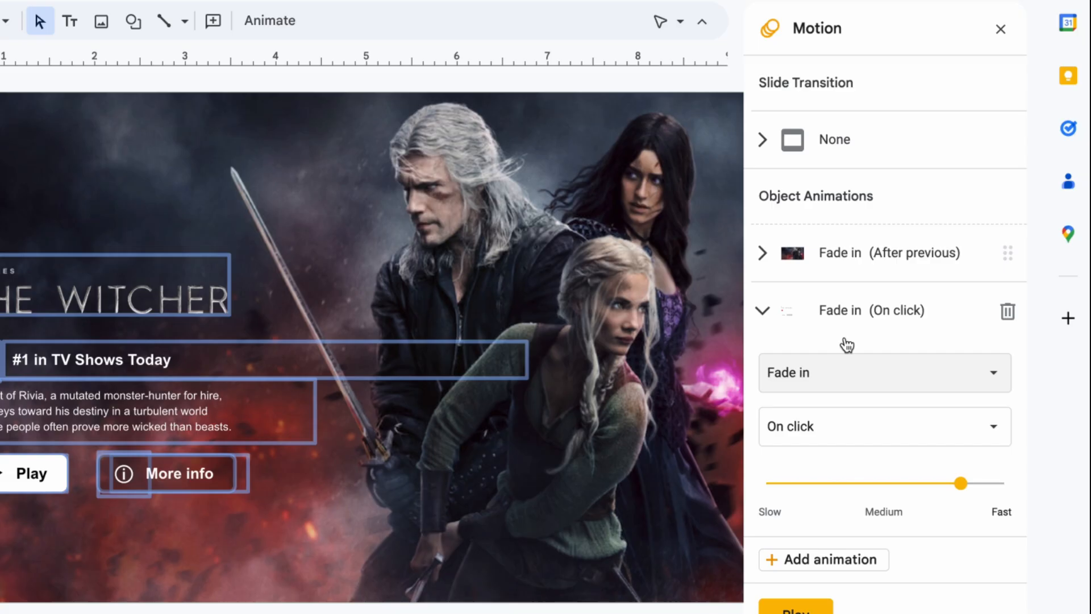
pyautogui.click(847, 435)
pyautogui.click(845, 500)
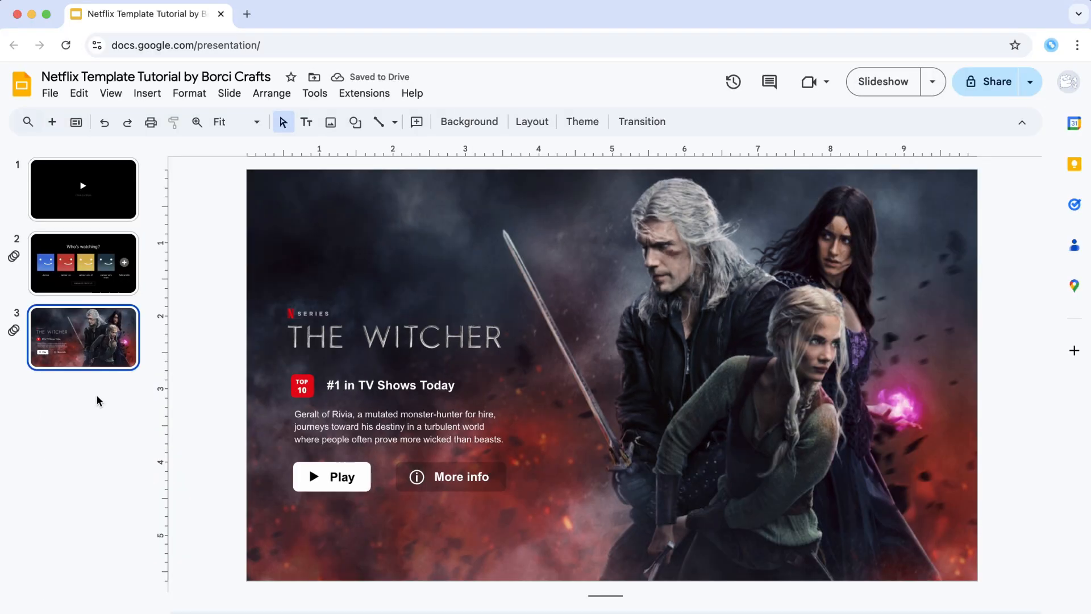
# Add a new slide after slide 3 and delete its title and text placeholders.
pyautogui.rightClick(97, 400)
pyautogui.click(145, 345)
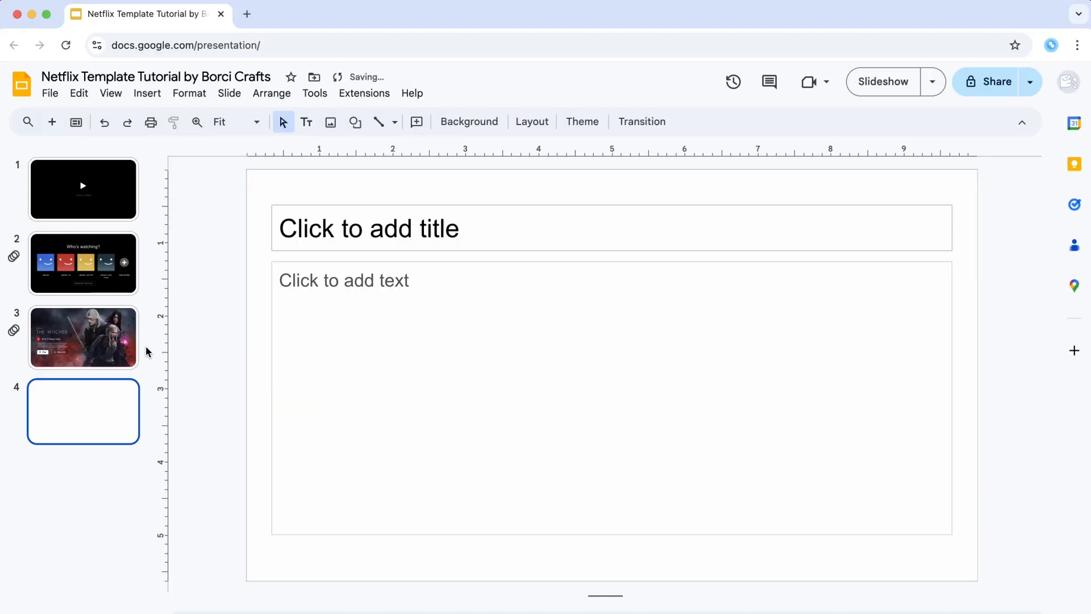
pyautogui.moveTo(256, 212); pyautogui.dragTo(337, 287)
pyautogui.press('Delete')
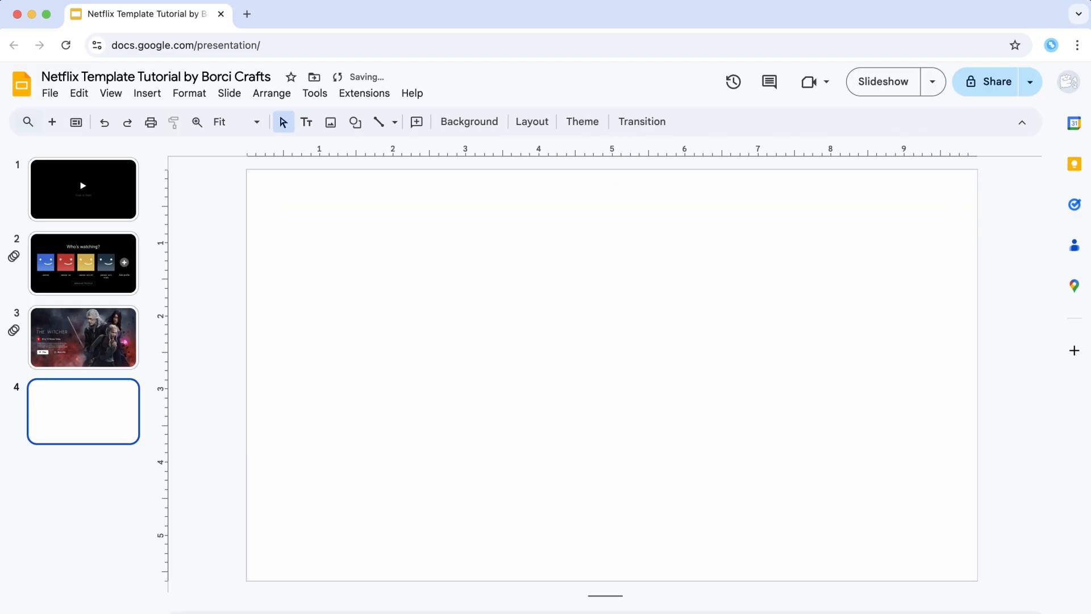
# Start inserting a video on slide 4 and search YouTube for "Witcher trailer".
pyautogui.click(147, 93)
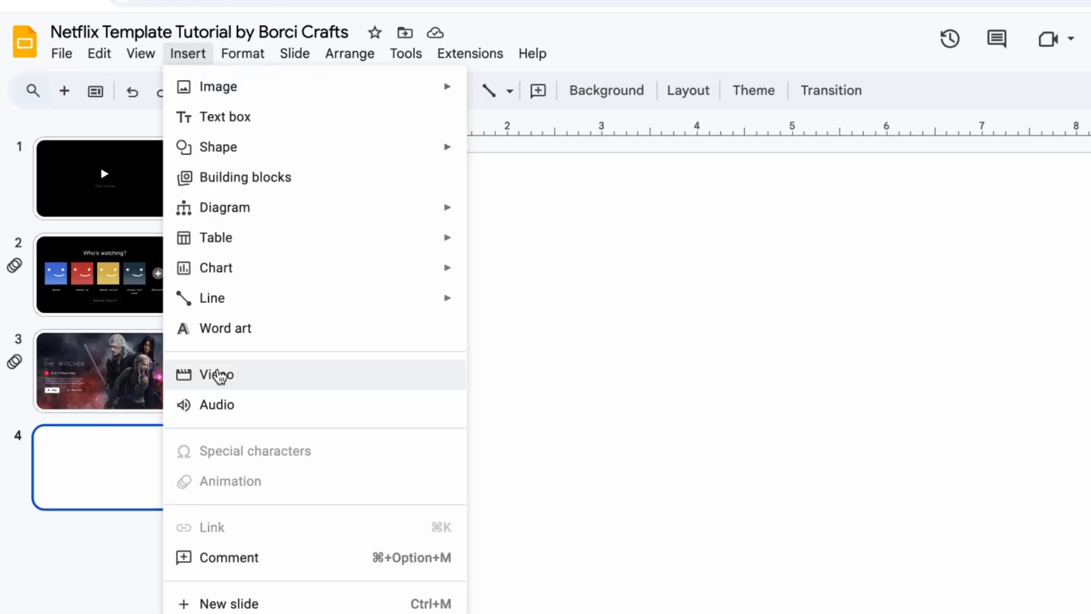
pyautogui.click(167, 336)
pyautogui.click(458, 144)
pyautogui.write('Witcher t')
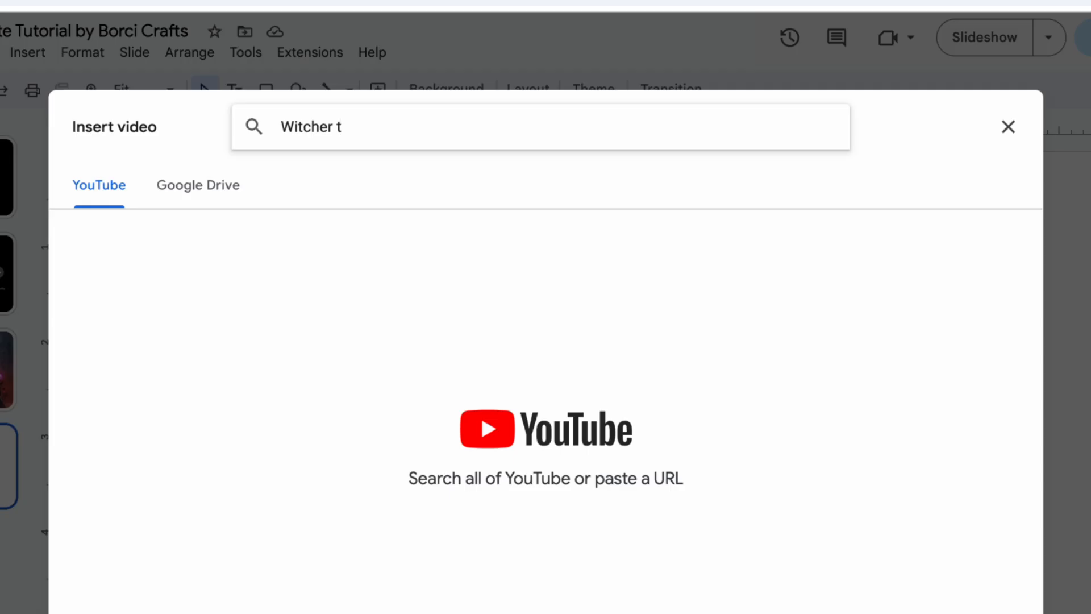
pyautogui.write('railer')
pyautogui.press('Return')
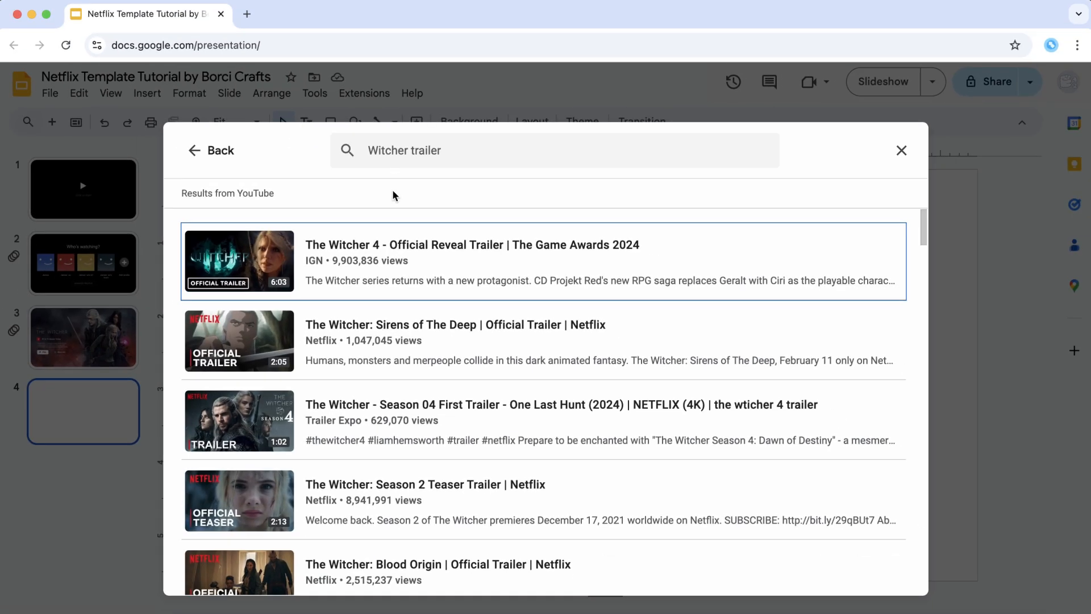
pyautogui.scroll(-5, 470, 368)
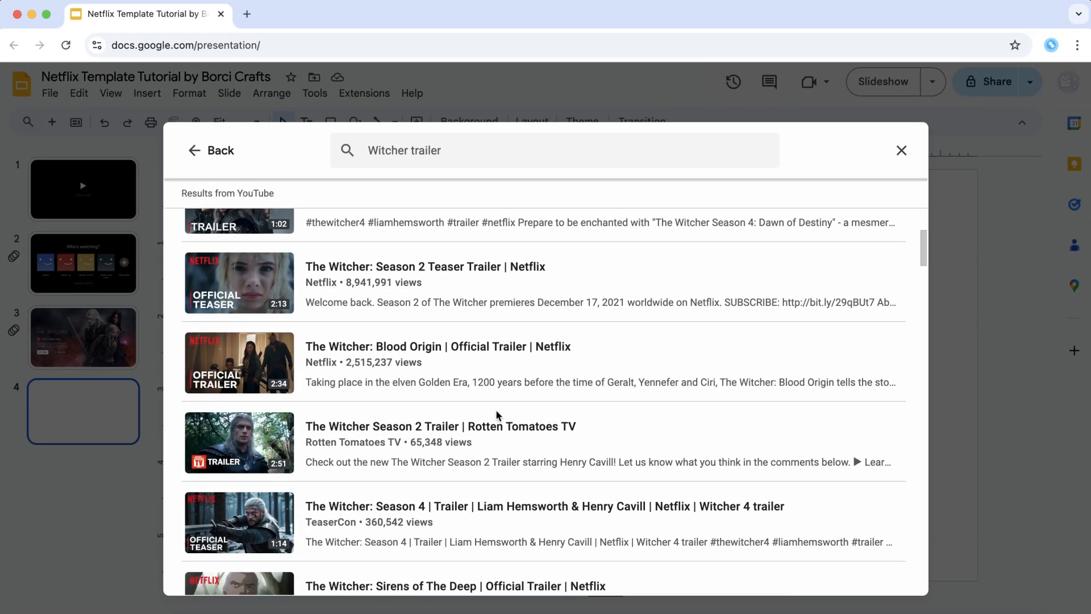
pyautogui.scroll(-1, 497, 416)
pyautogui.tripleClick(425, 151)
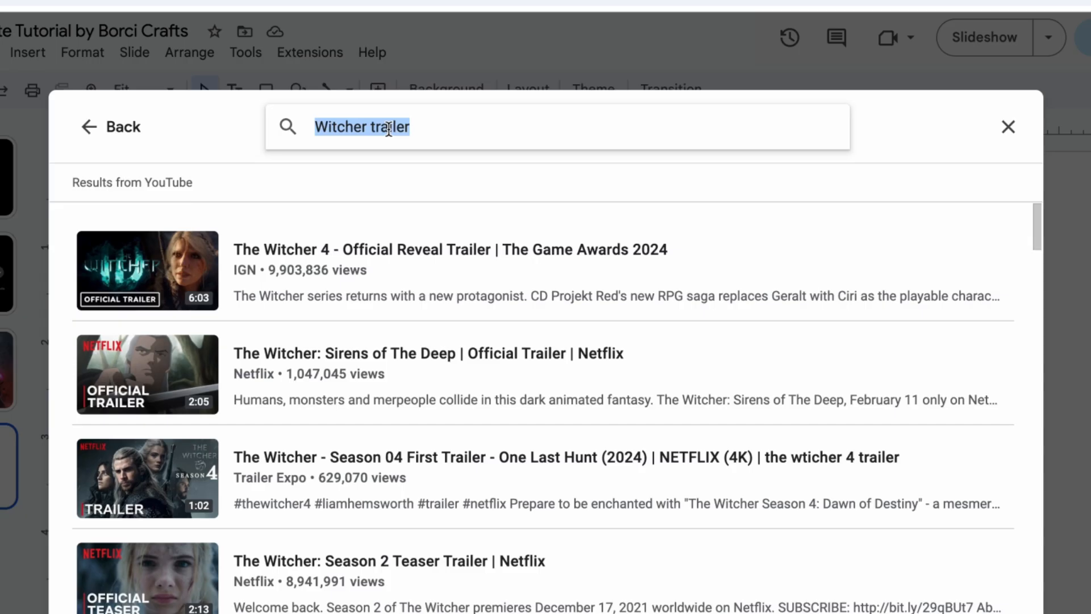
pyautogui.write('https://www.youtube.com/watch?v=ndl1W4ltcmg&t=8s')
pyautogui.press('Return')
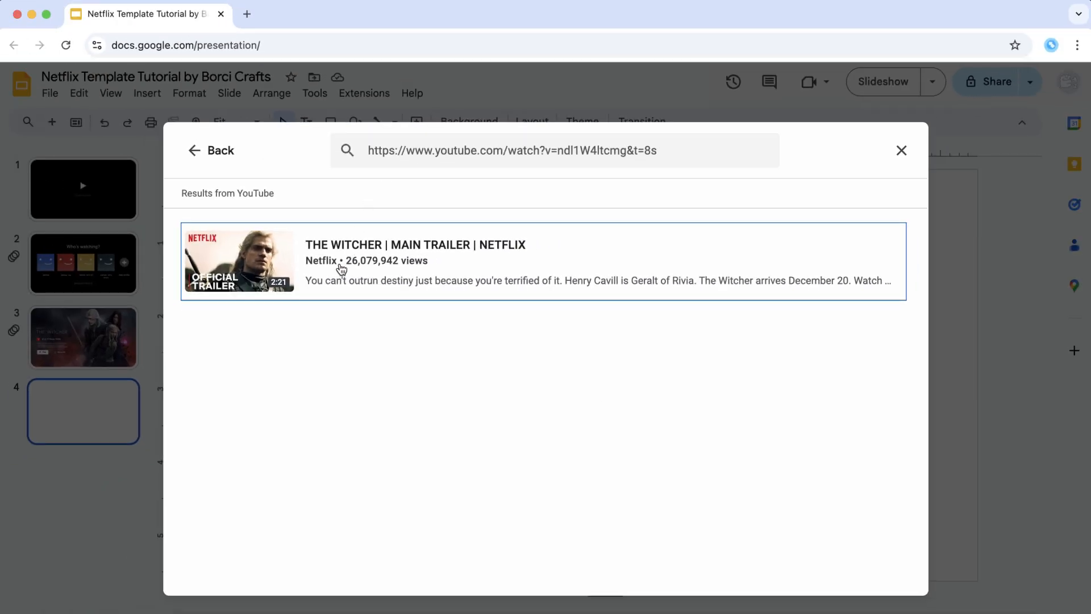
pyautogui.click(281, 267)
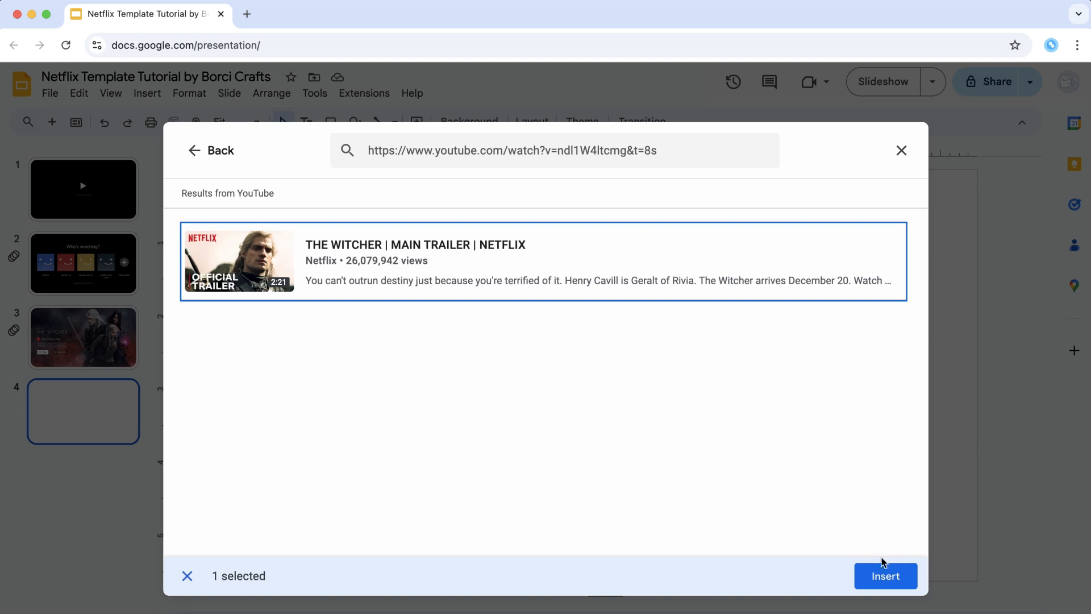
pyautogui.click(885, 571)
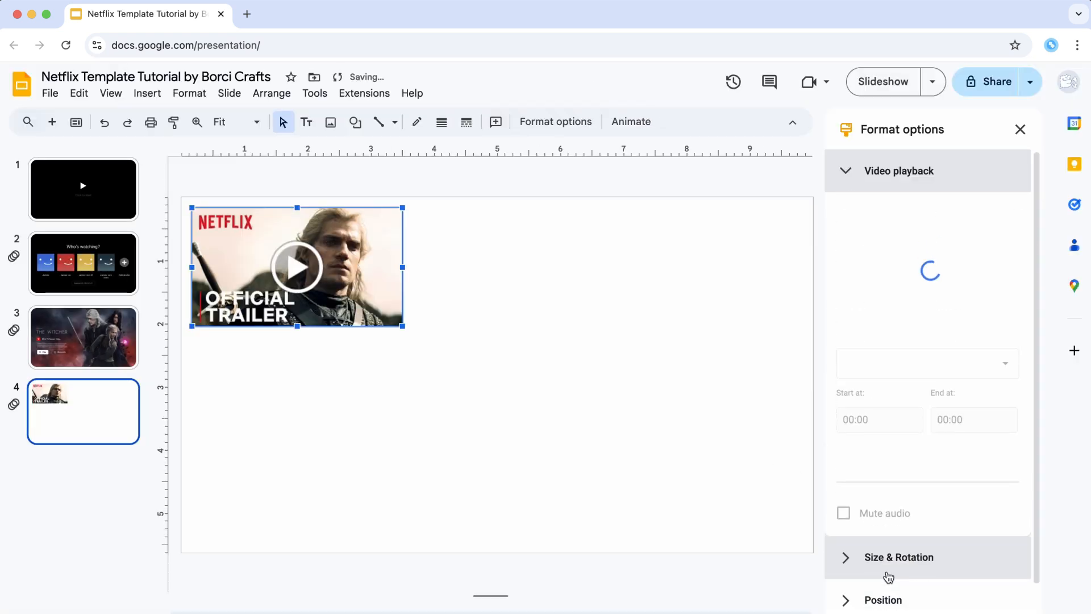
# Enlarge the trailer to fill slide 4 and set it to play automatically from 00:25 to 00:33.
pyautogui.moveTo(377, 307); pyautogui.dragTo(811, 547)
pyautogui.click(1005, 371)
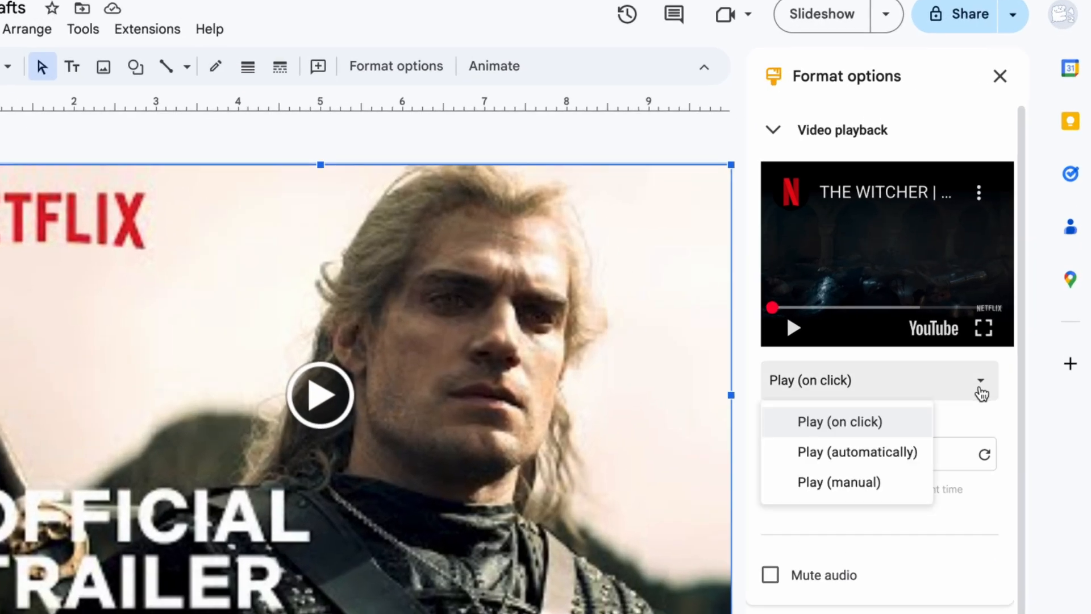
pyautogui.click(869, 453)
pyautogui.click(793, 454)
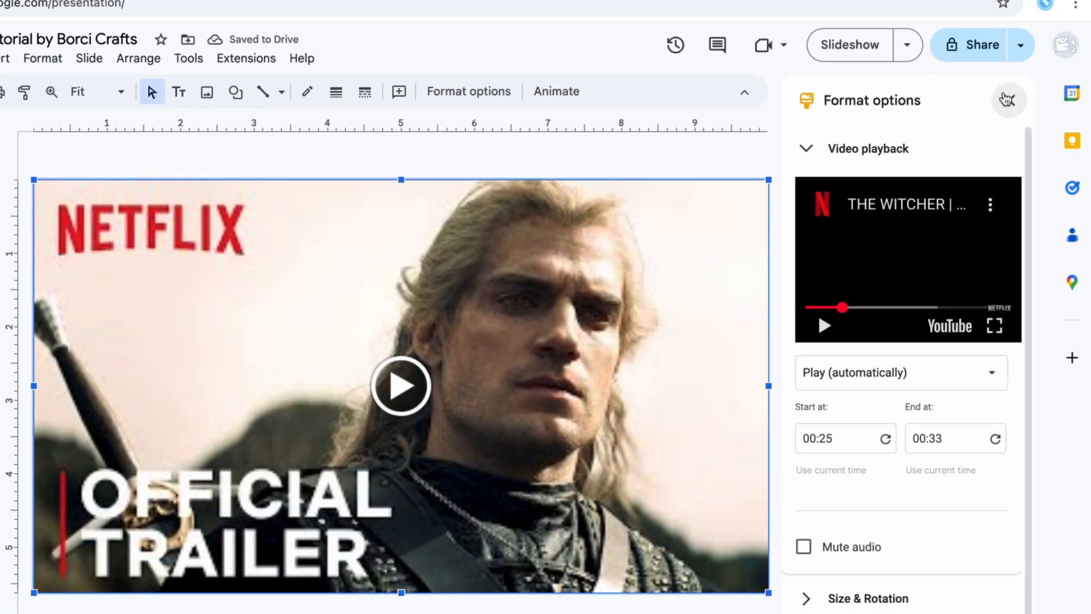
pyautogui.click(1000, 75)
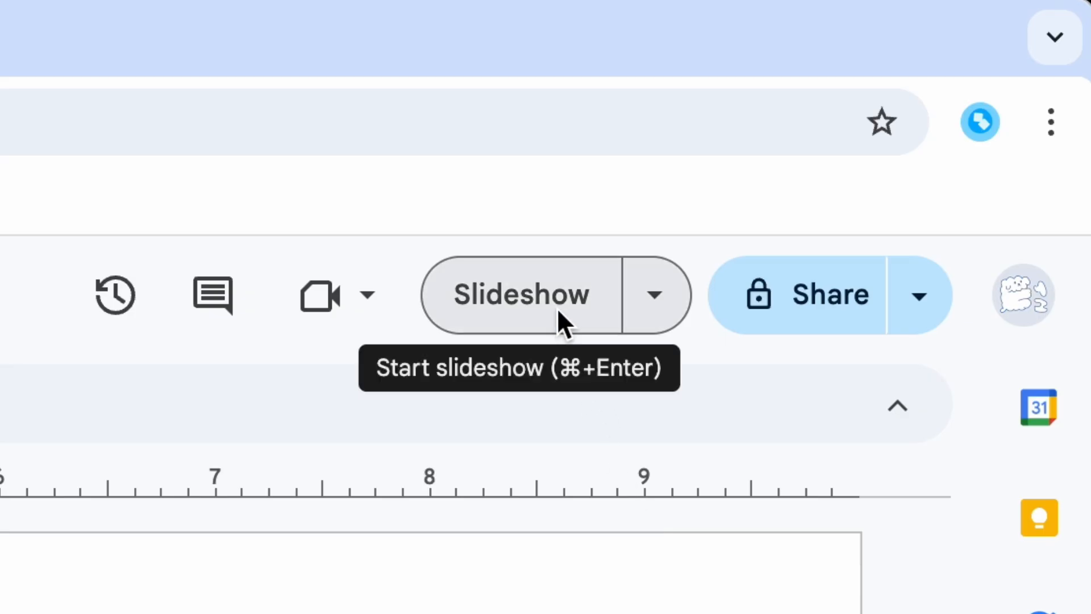
# Present the slideshow and advance through the start screen, the "Who's watching?" profiles and The Witcher title slide's Play button.
pyautogui.click(897, 88)
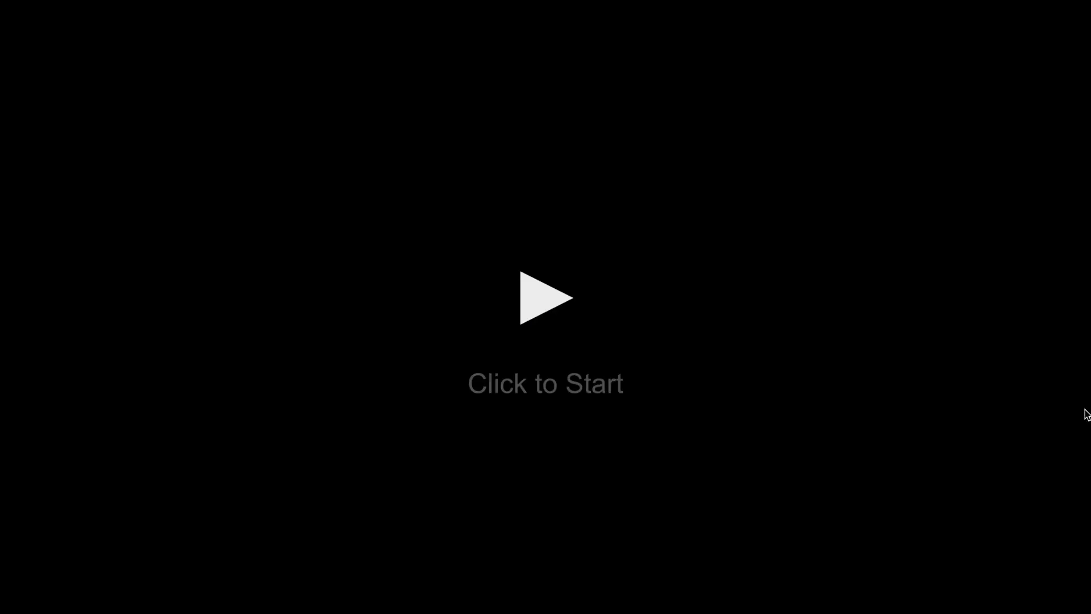
pyautogui.click(551, 306)
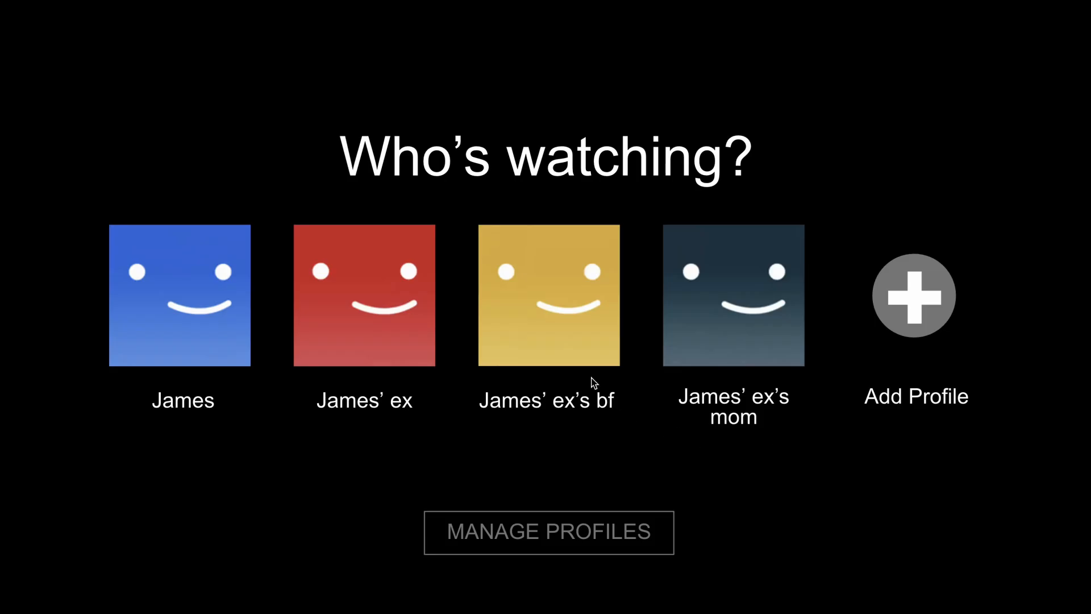
pyautogui.click(573, 357)
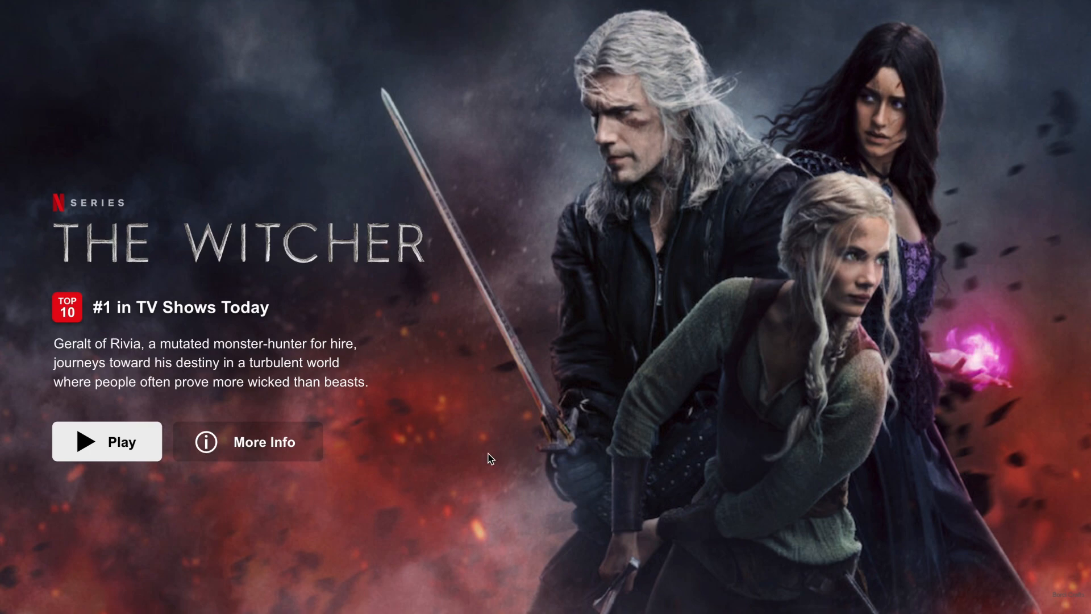
pyautogui.click(112, 447)
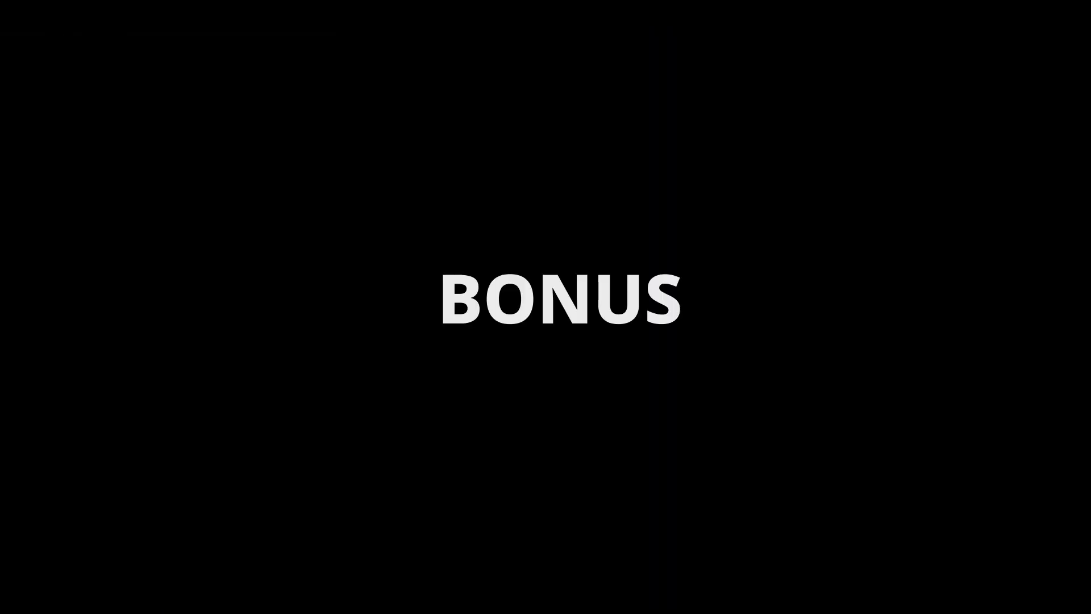
# Search Google for "GIF", browse the GIFs on giphy.com and open a cat GIF.
pyautogui.click(231, 43)
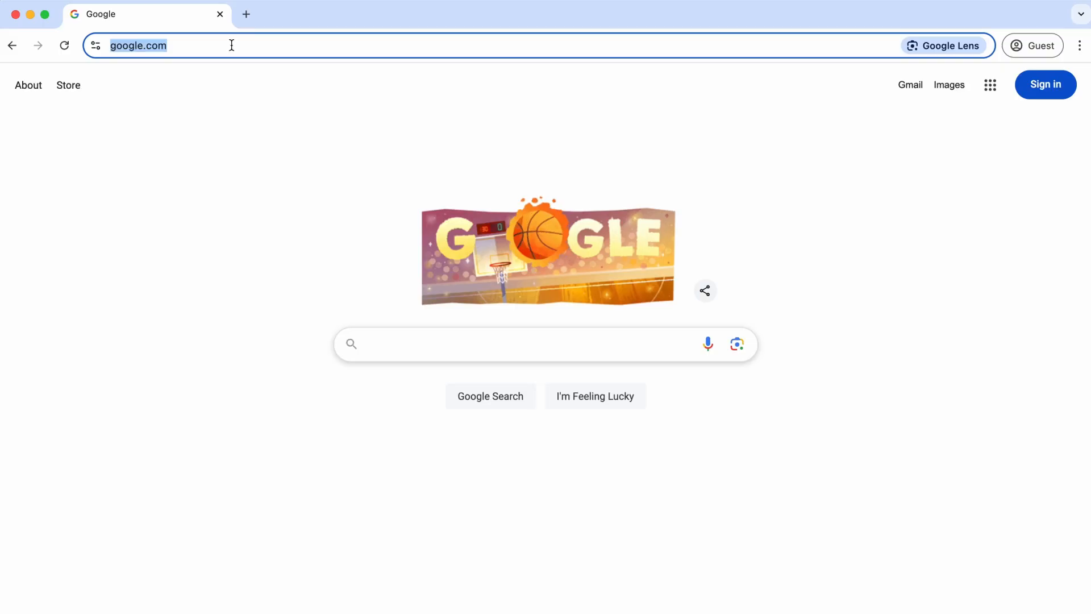
pyautogui.write('GIF')
pyautogui.press('Return')
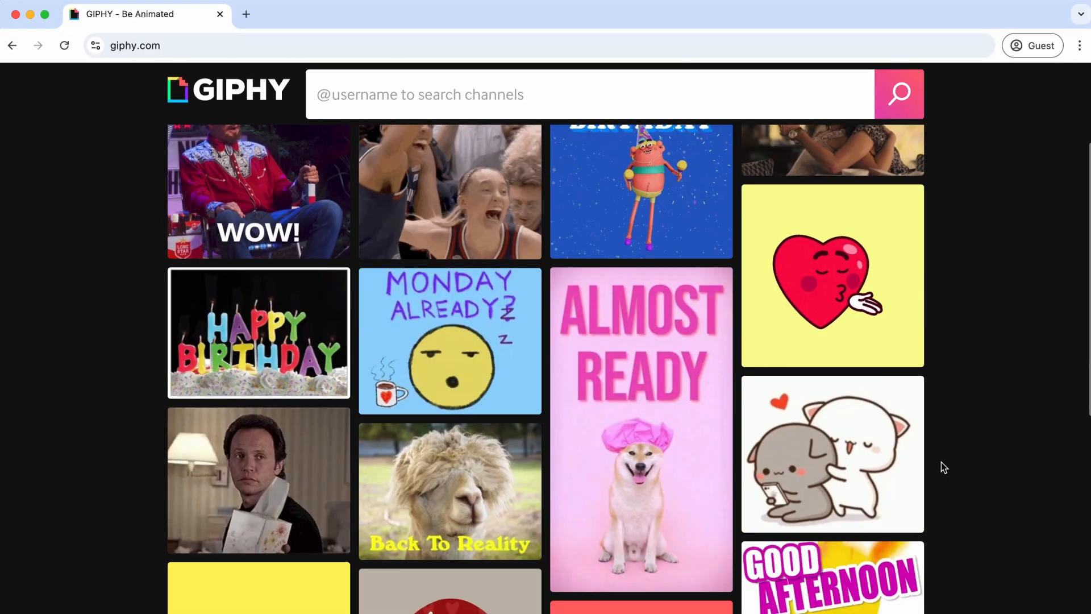
pyautogui.scroll(-15, 941, 462)
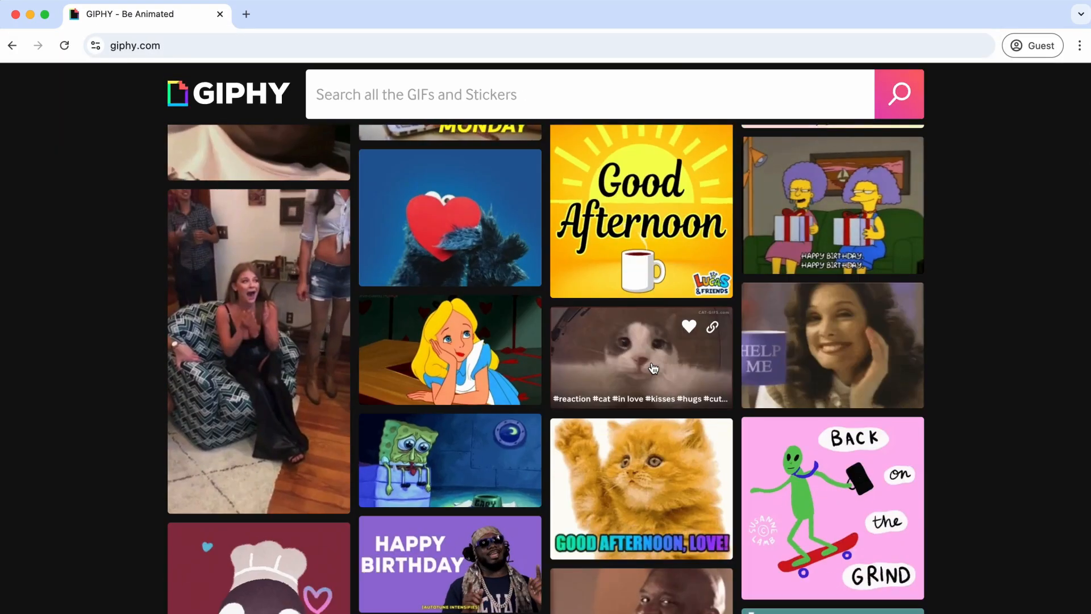
pyautogui.click(565, 352)
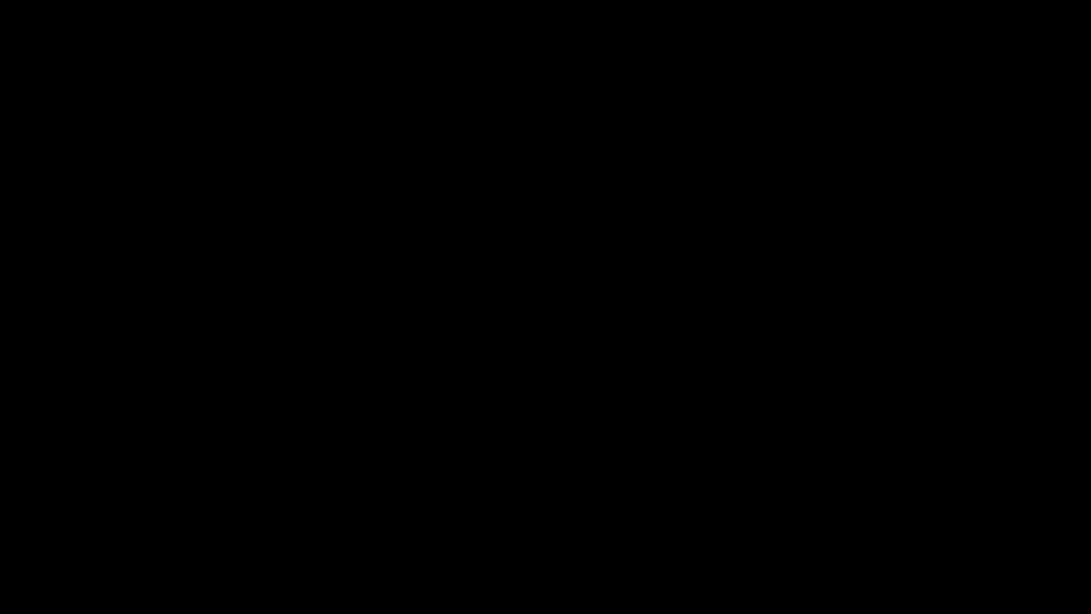
# Open Tenor from the Google results, browse its recommended GIFs and open the cat "Hug Love GIF".
pyautogui.scroll(-5, 37, 285)
pyautogui.scroll(-1, 44, 318)
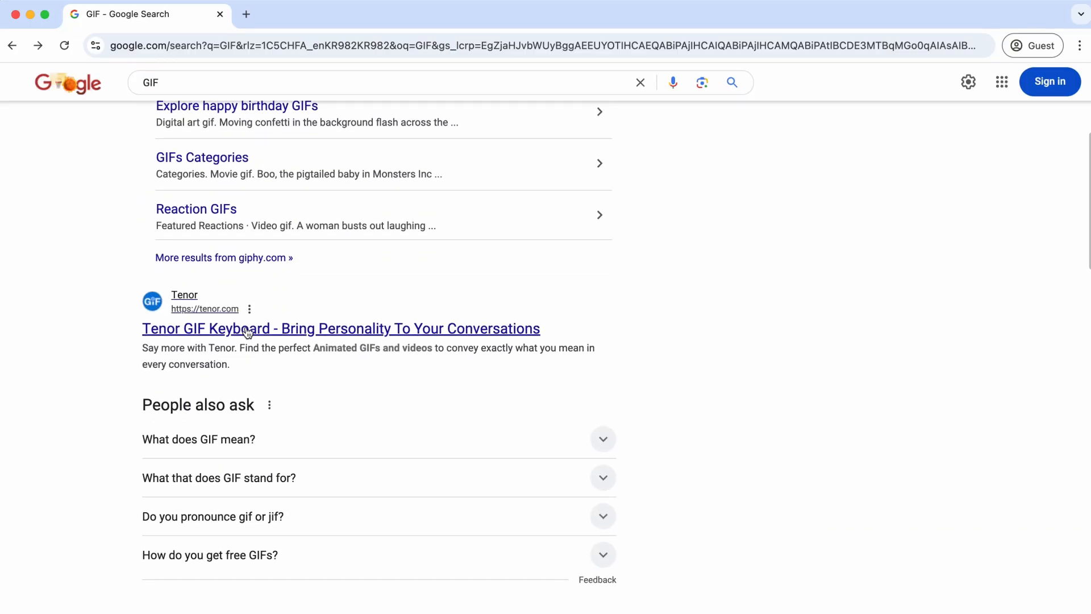
pyautogui.click(249, 329)
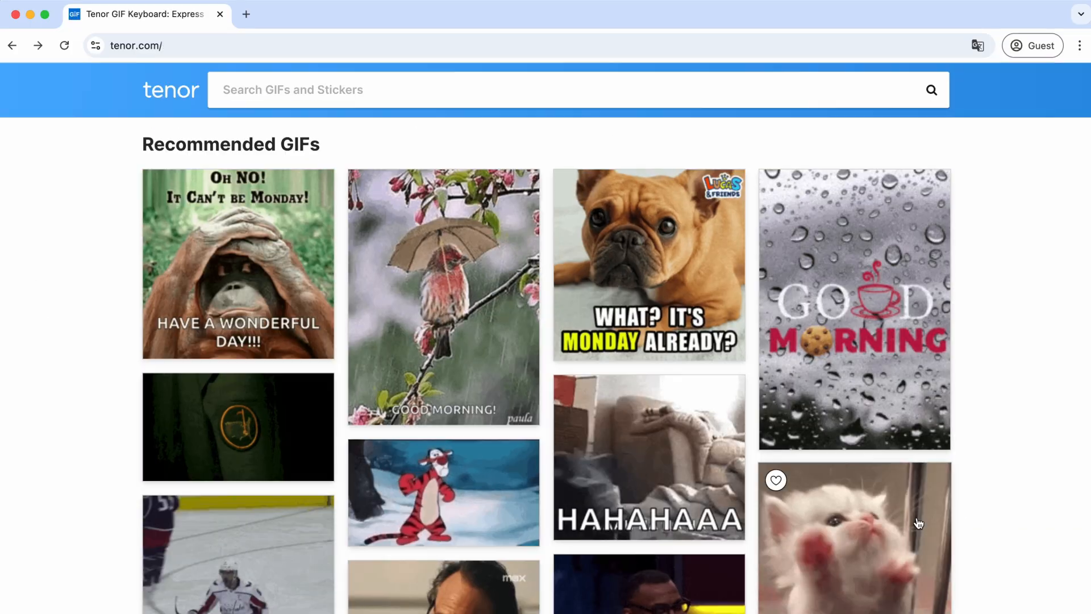
pyautogui.scroll(-3, 988, 519)
pyautogui.scroll(-5, 986, 520)
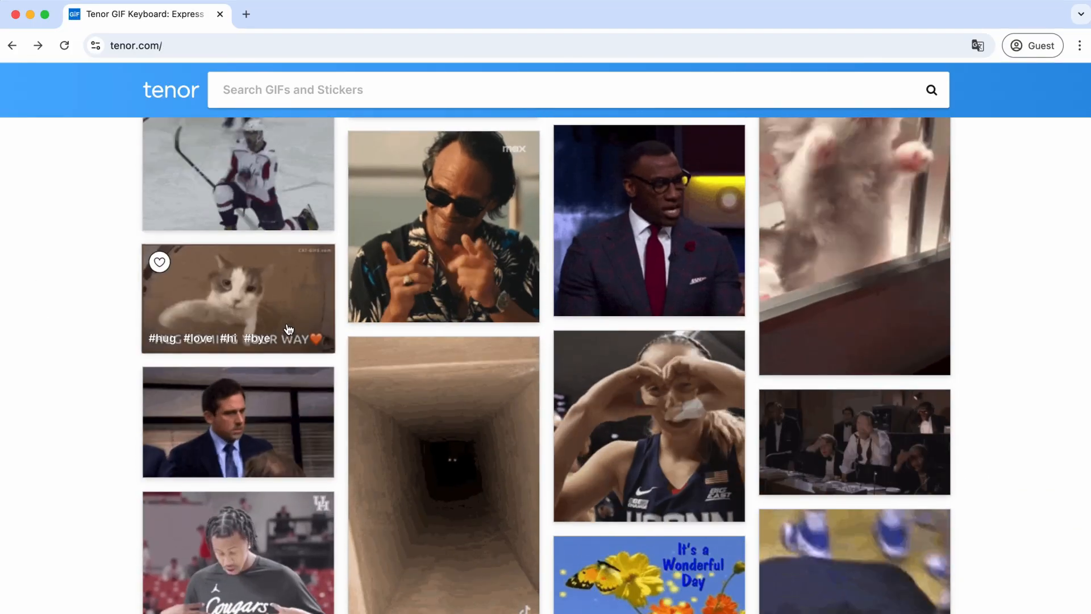
pyautogui.click(290, 327)
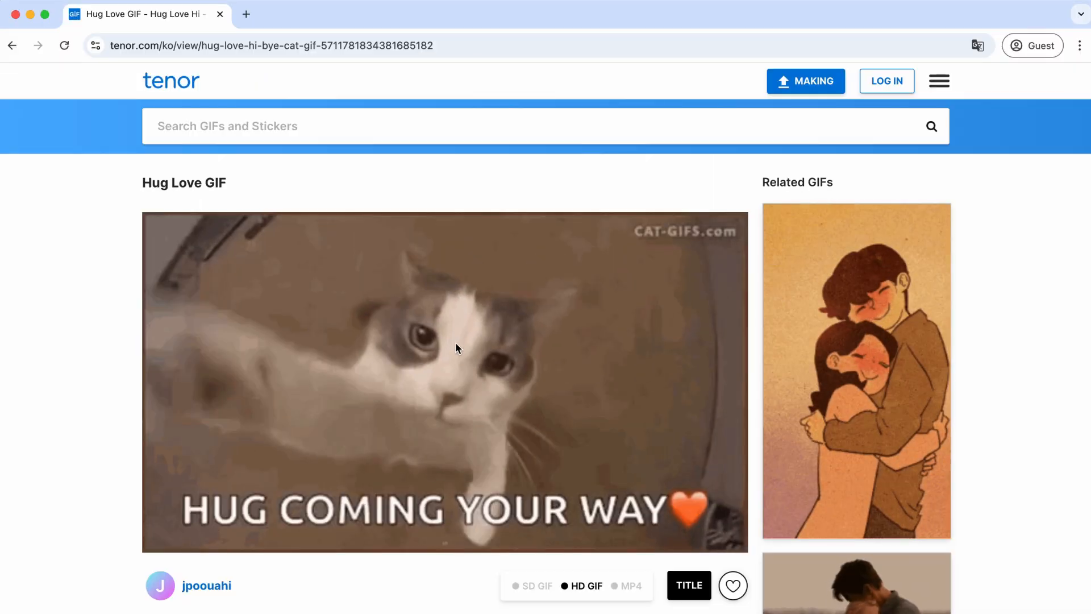
# Bring up the image options for the cat "Hug Love GIF".
pyautogui.rightClick(456, 341)
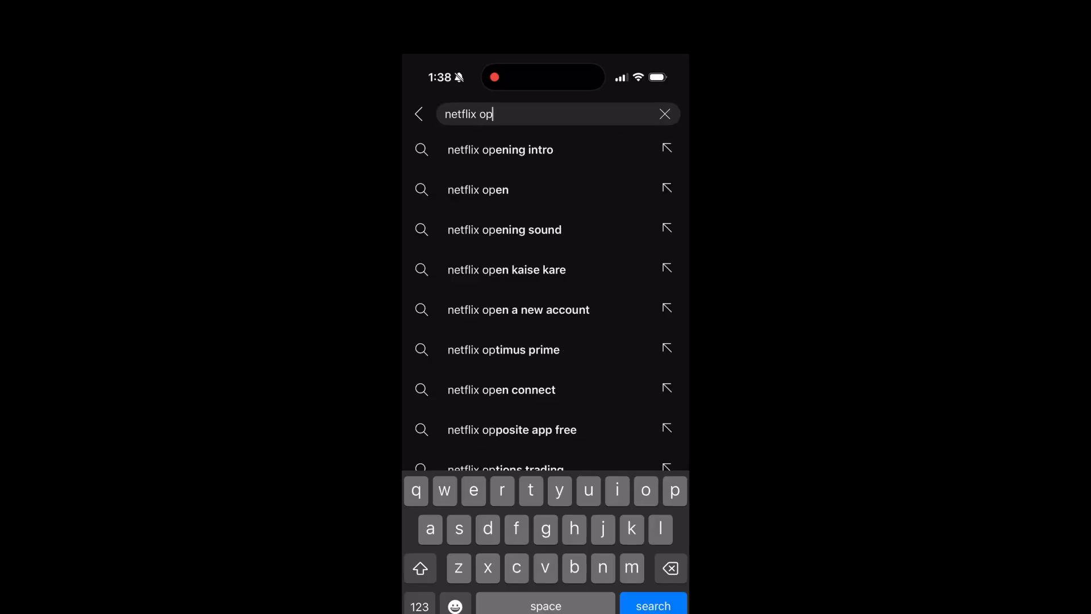
# Find the Netflix logo animation on YouTube with the search "netflix opening intro" and crop its phone screen recording to the video frame.
pyautogui.click(500, 149)
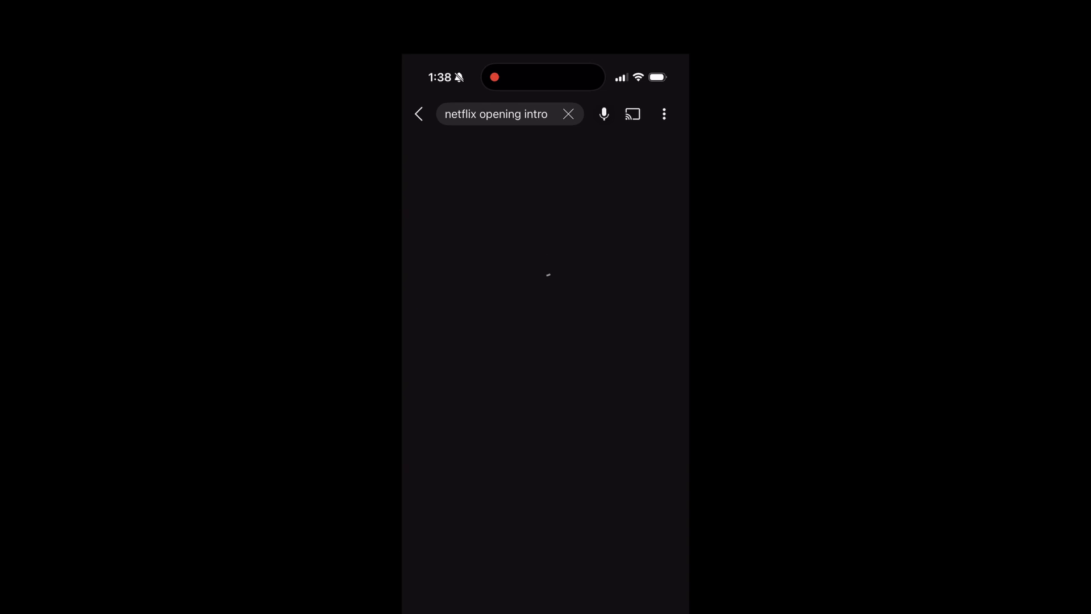
pyautogui.click(545, 352)
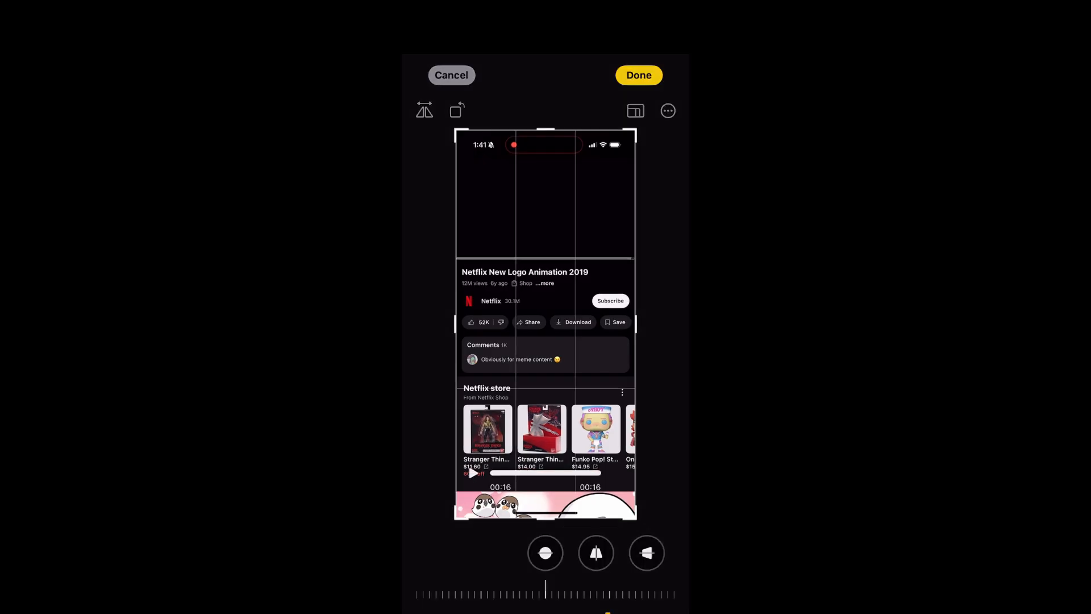
pyautogui.moveTo(546, 225); pyautogui.dragTo(546, 265)
pyautogui.click(638, 75)
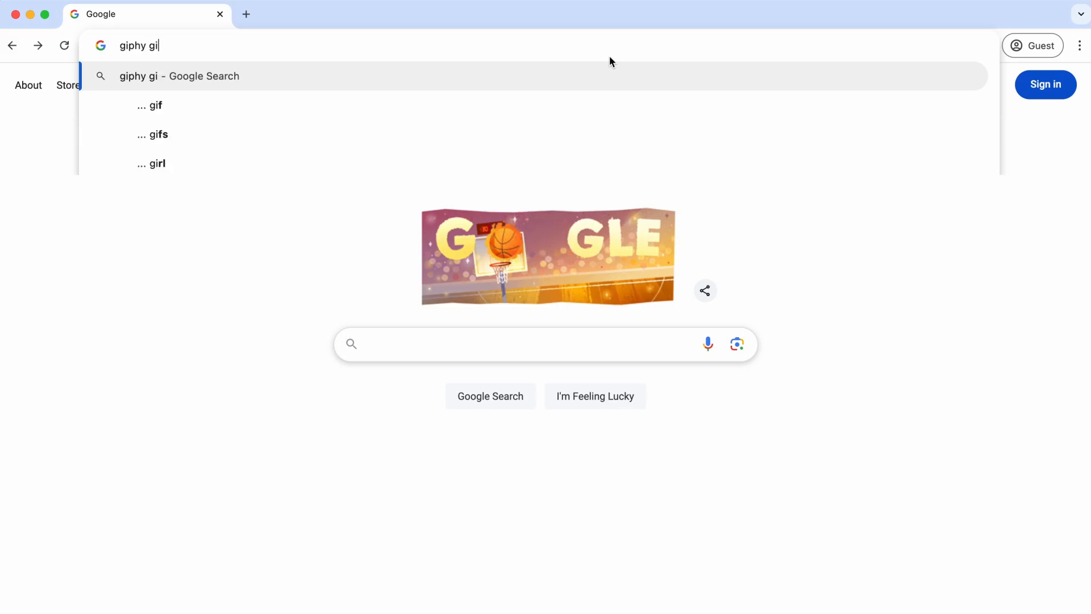
# Find GIPHY's GIF Maker by searching Google for "giphy gif maker" and accept the Netflix logo clip's trim from 0:00.00 to 0:03.76.
pyautogui.write('f maker')
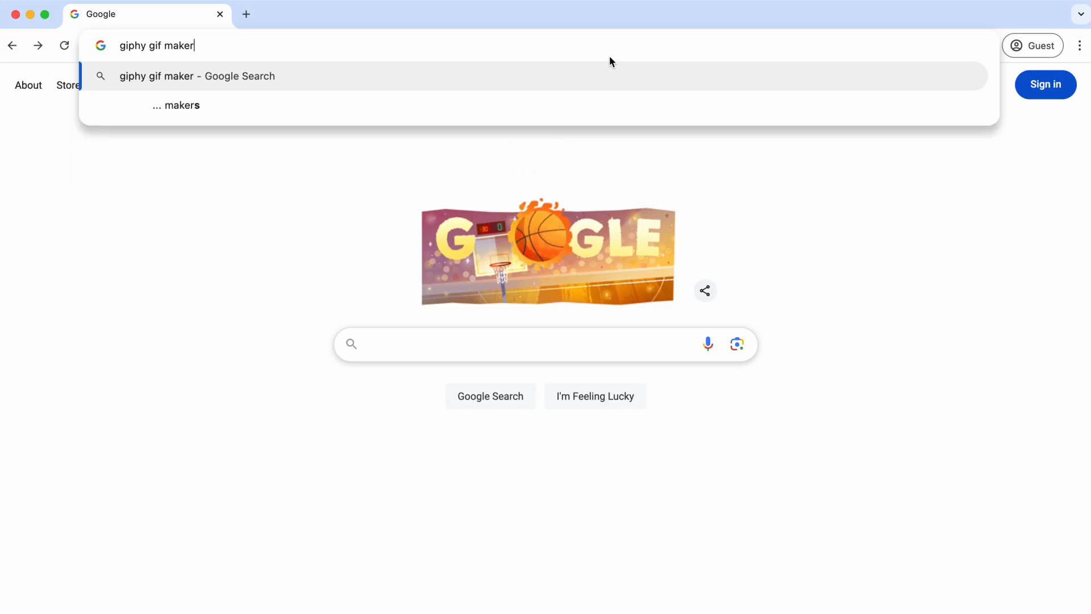
pyautogui.press('Return')
pyautogui.click(382, 222)
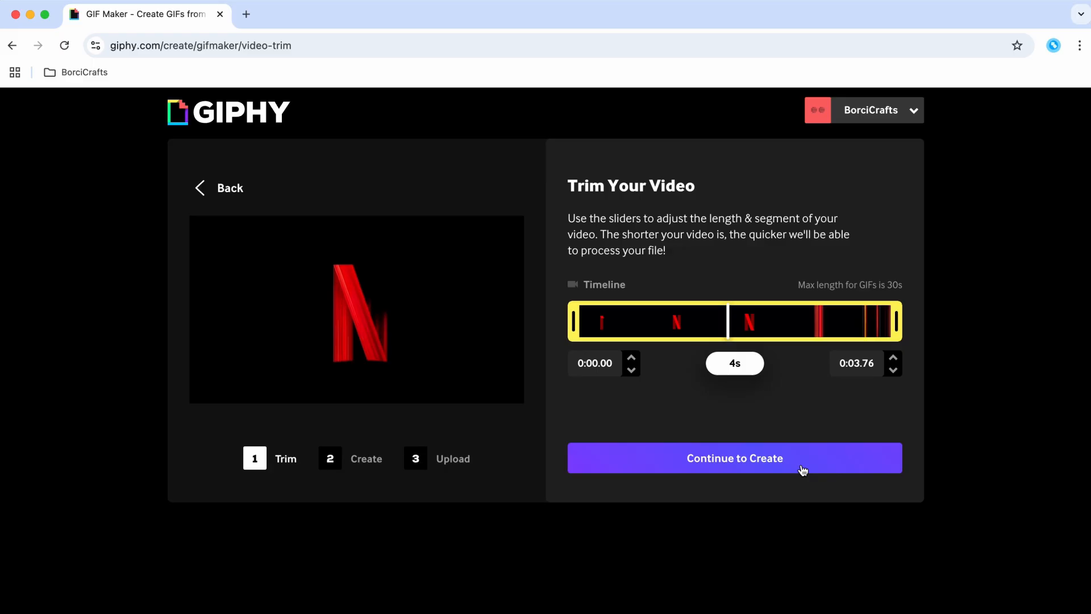
pyautogui.click(803, 470)
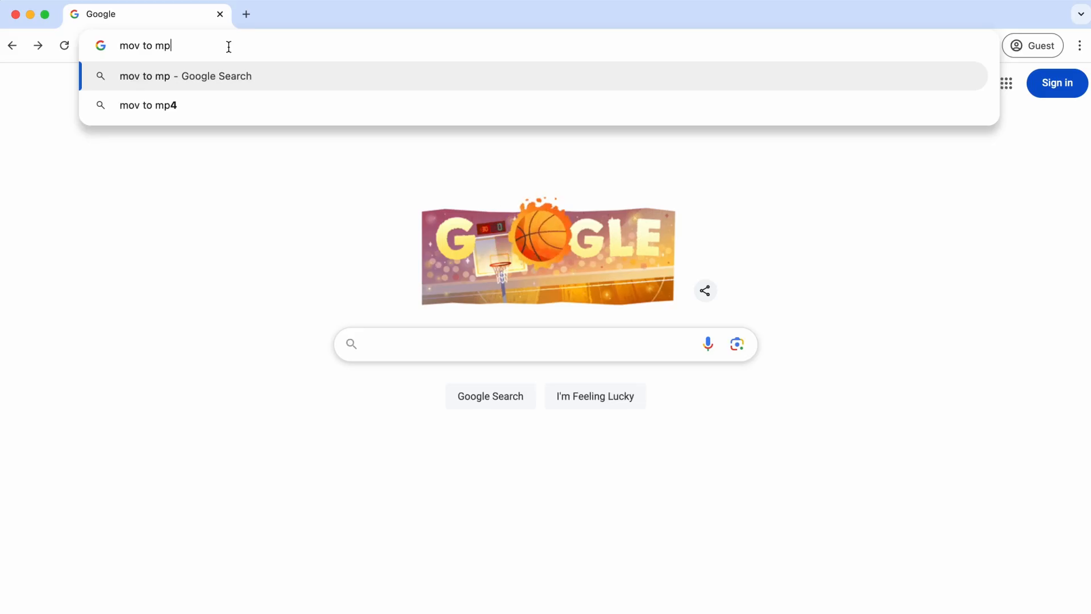
# Search Google for "mov to mp3" and open CloudConvert's MOV to MP3 Converter.
pyautogui.write('3')
pyautogui.press('Return')
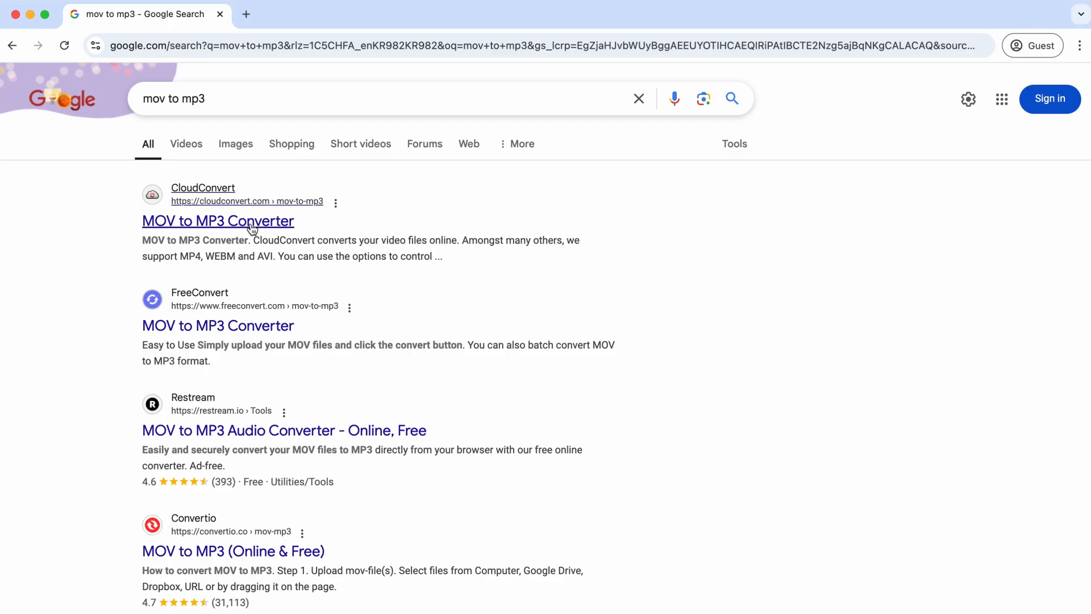
pyautogui.click(252, 225)
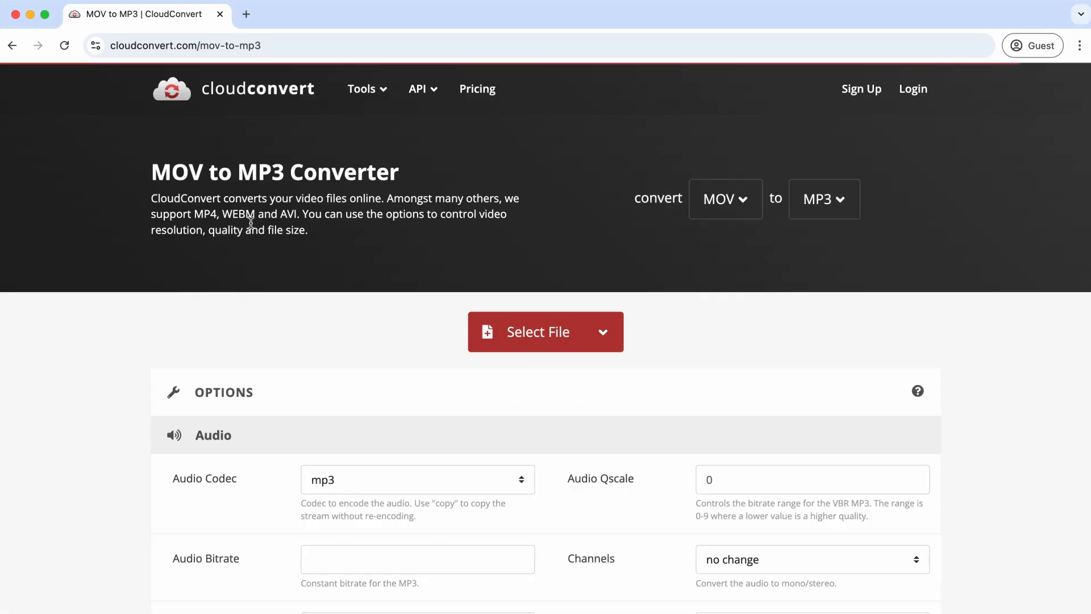
# Add ScreenRecording_Netflix.mov from the Downloads folder as the file for MP3 conversion.
pyautogui.click(529, 333)
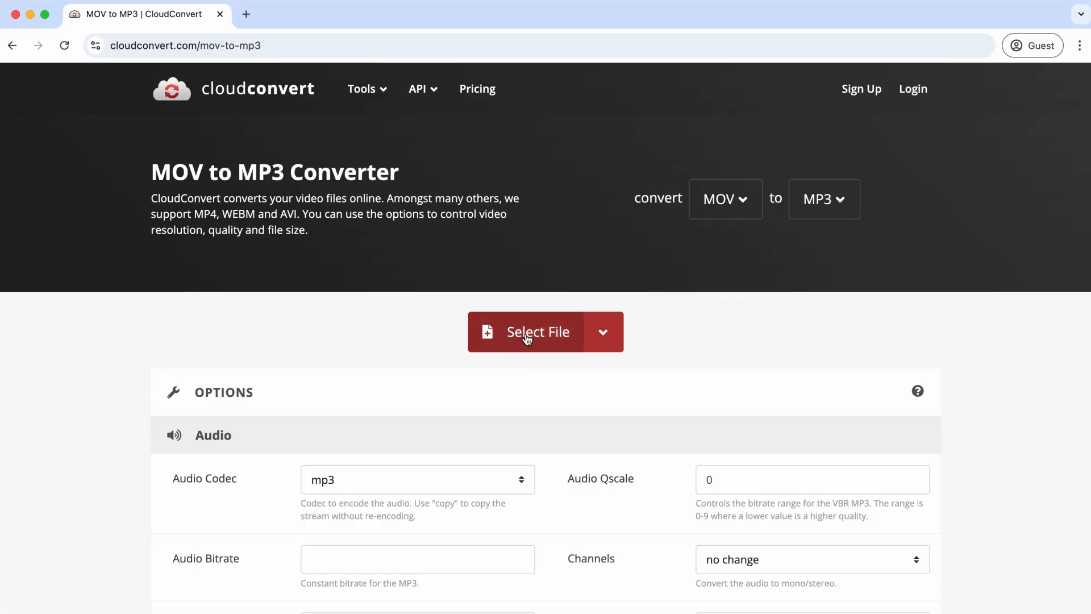
pyautogui.click(476, 267)
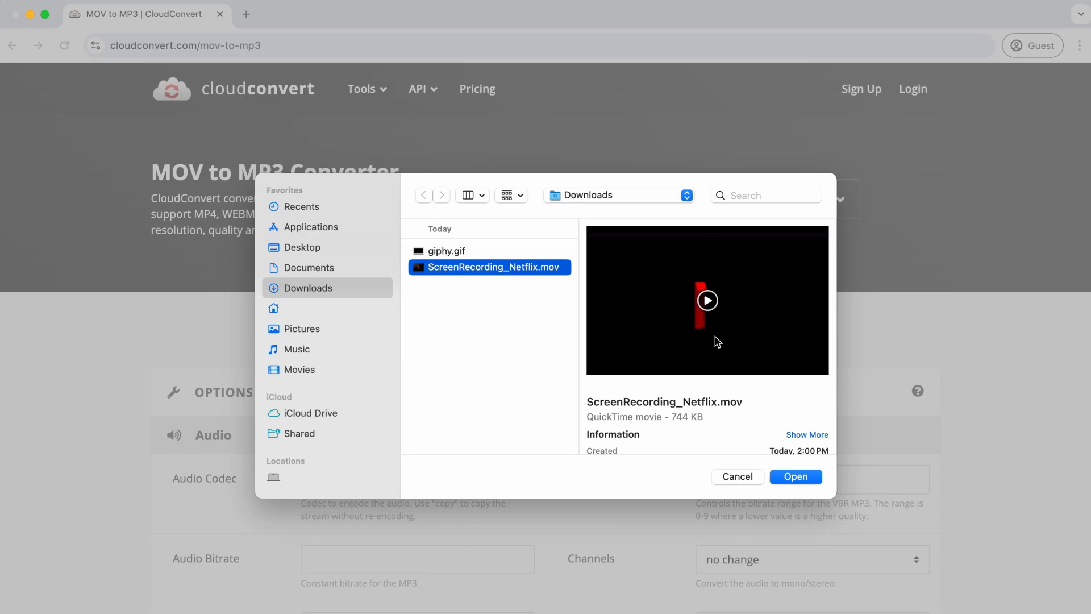
pyautogui.click(807, 478)
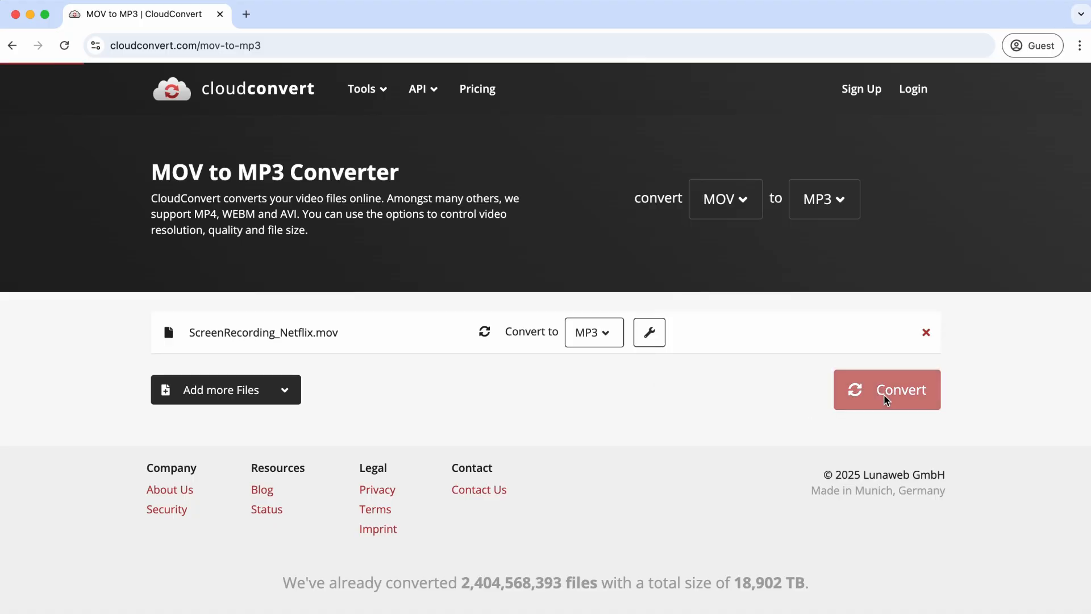